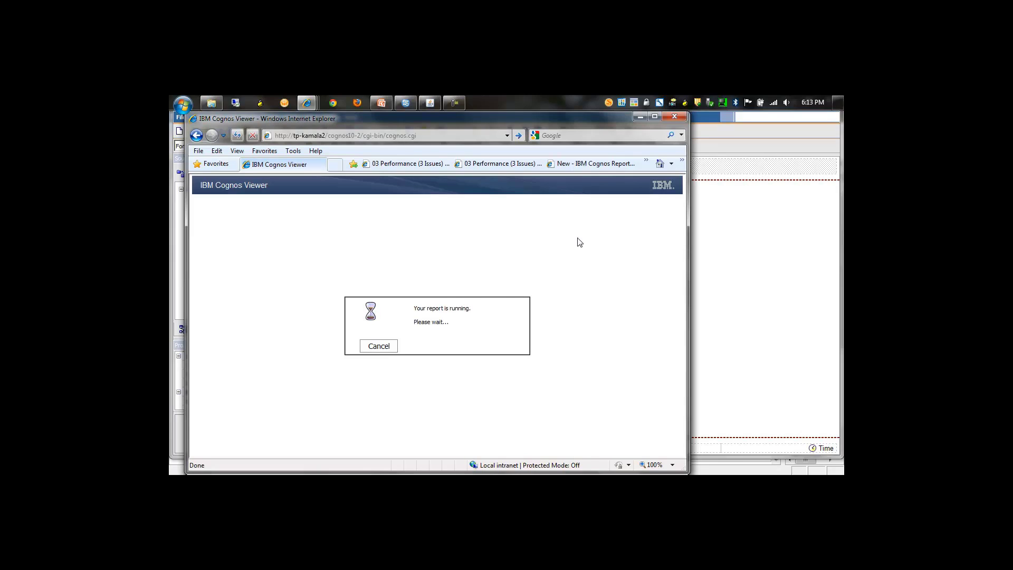
Close the running report and examine the technical lineage of the Total Sales Target AT Month query item.
left_click(675, 116)
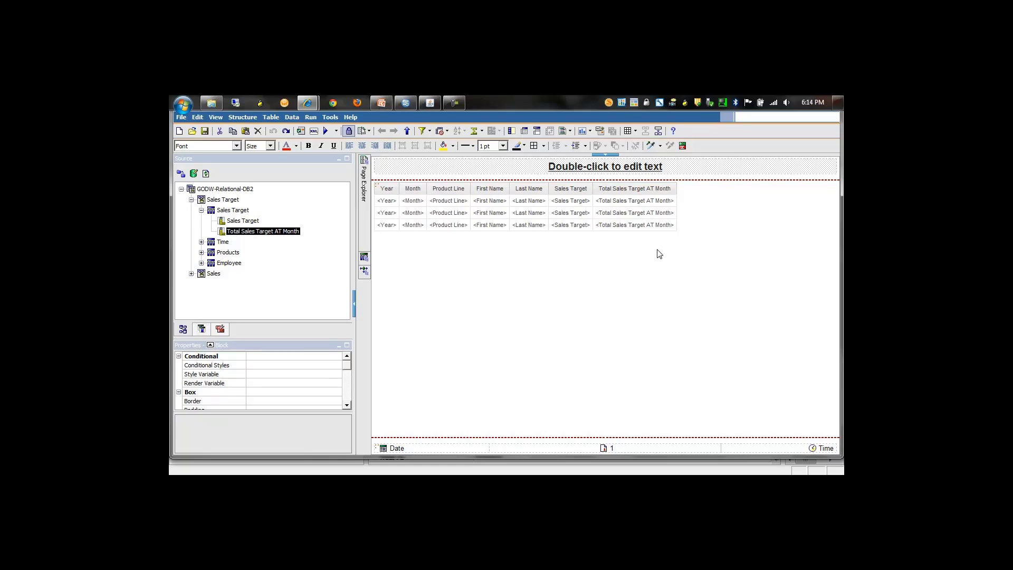
left_click(630, 193)
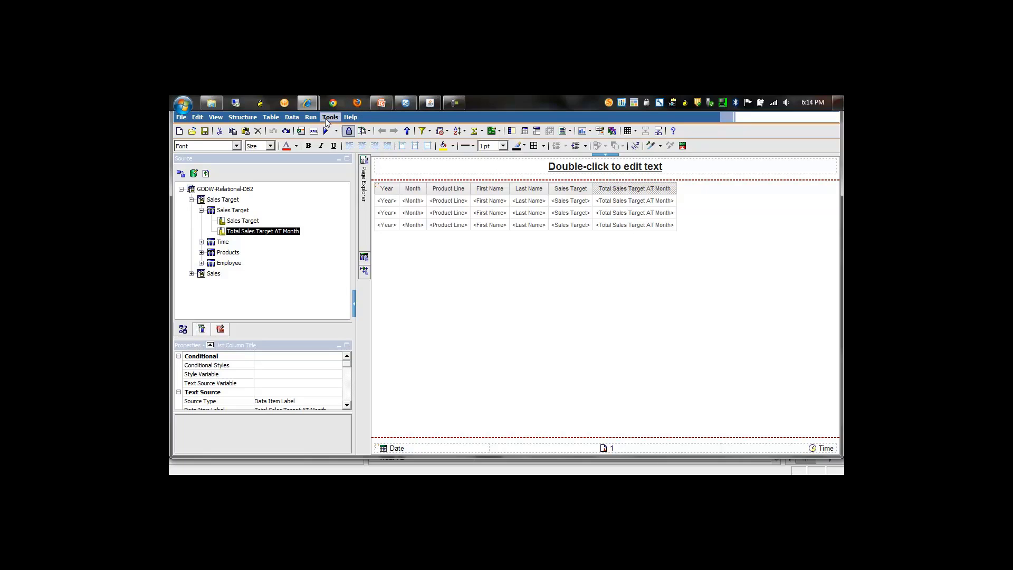
right_click(250, 235)
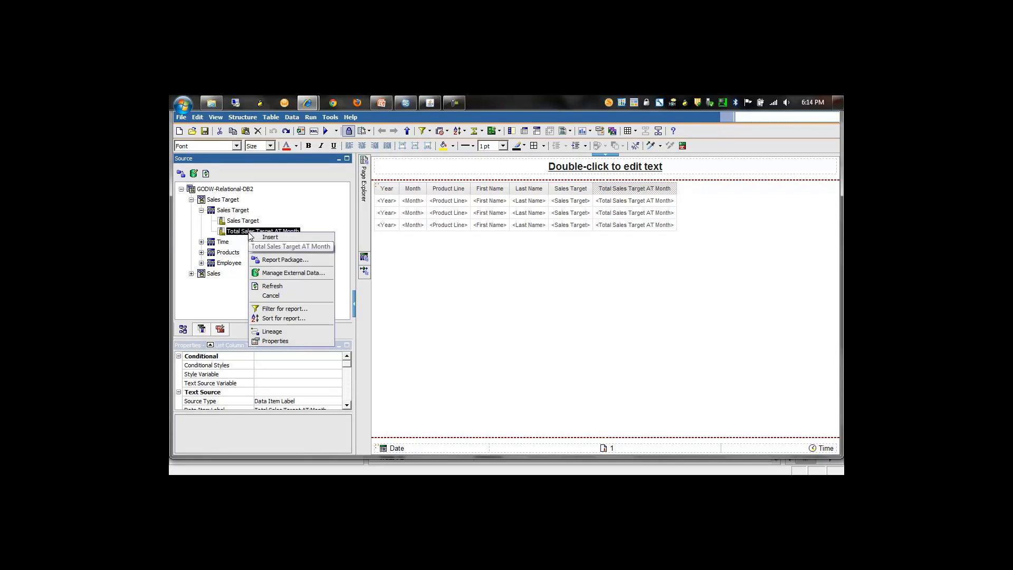
left_click(277, 334)
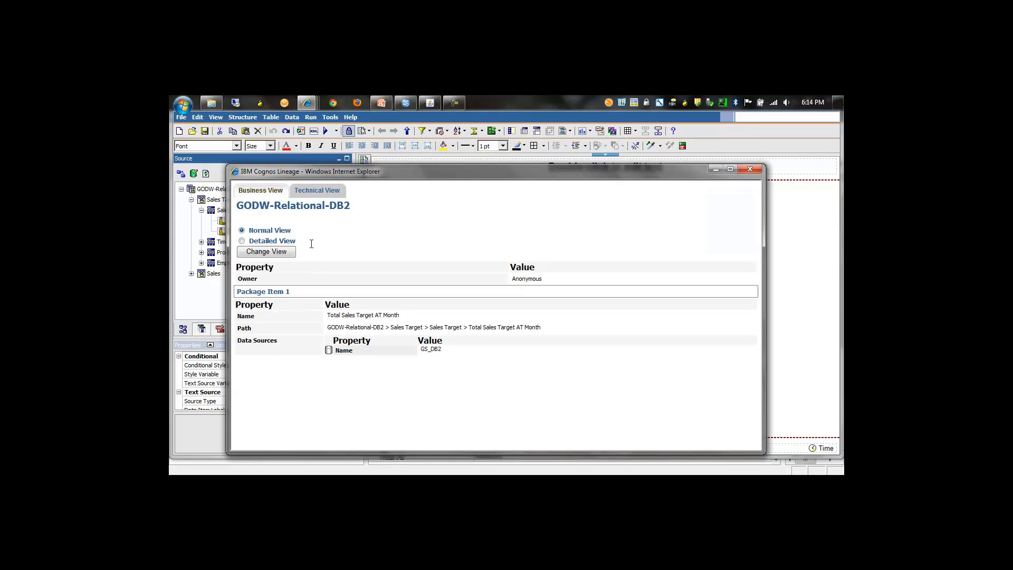
left_click(320, 191)
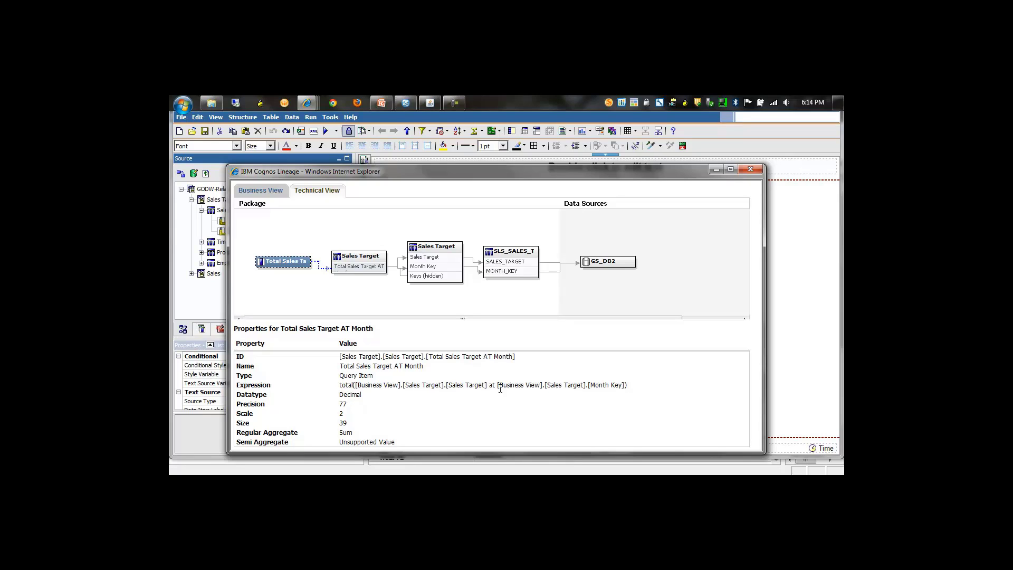
left_click(758, 175)
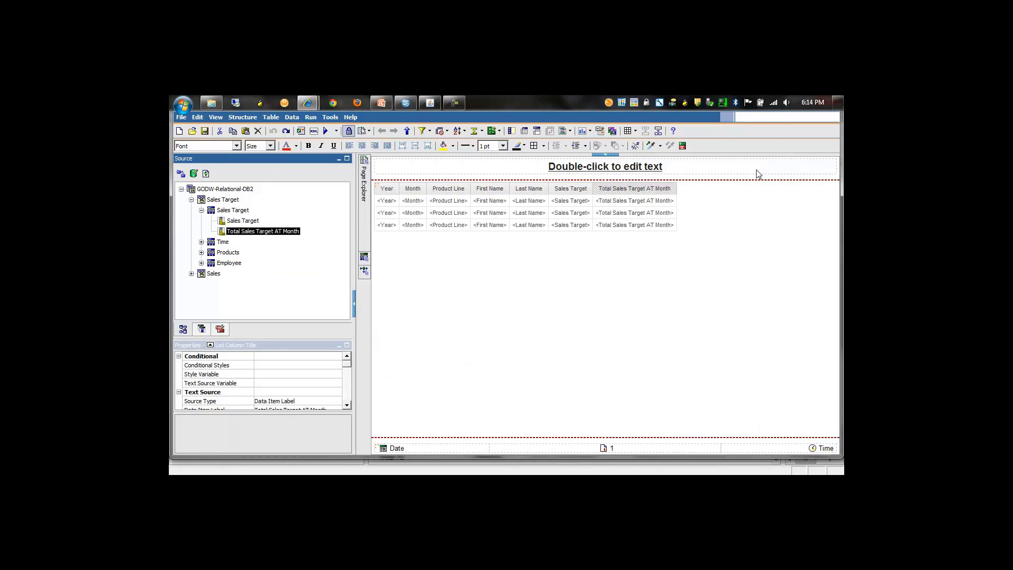
Test-run the report without the Total Sales Target AT Month column and undo the column's removal.
left_click(640, 196)
key("Delete")
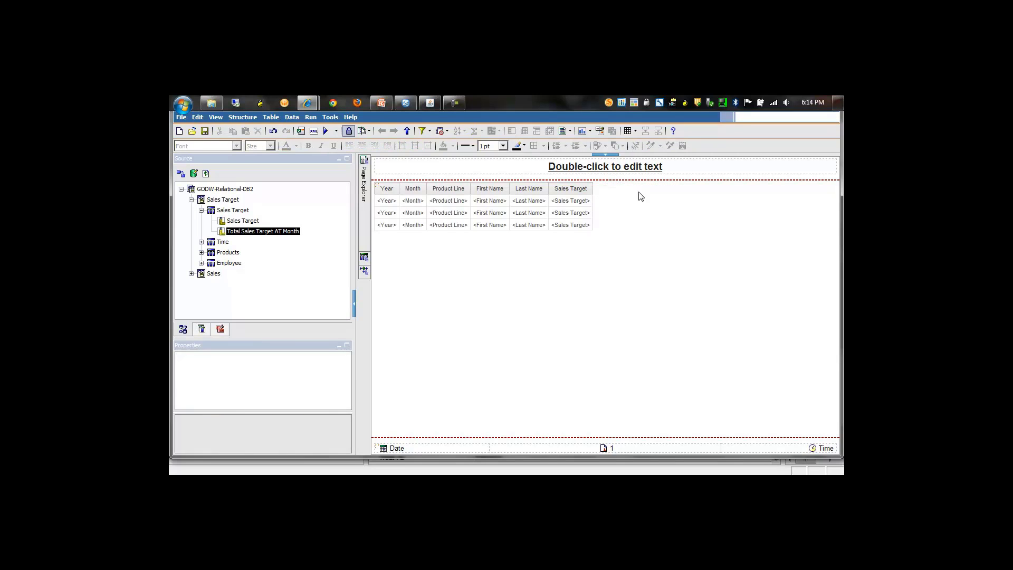
left_click(326, 131)
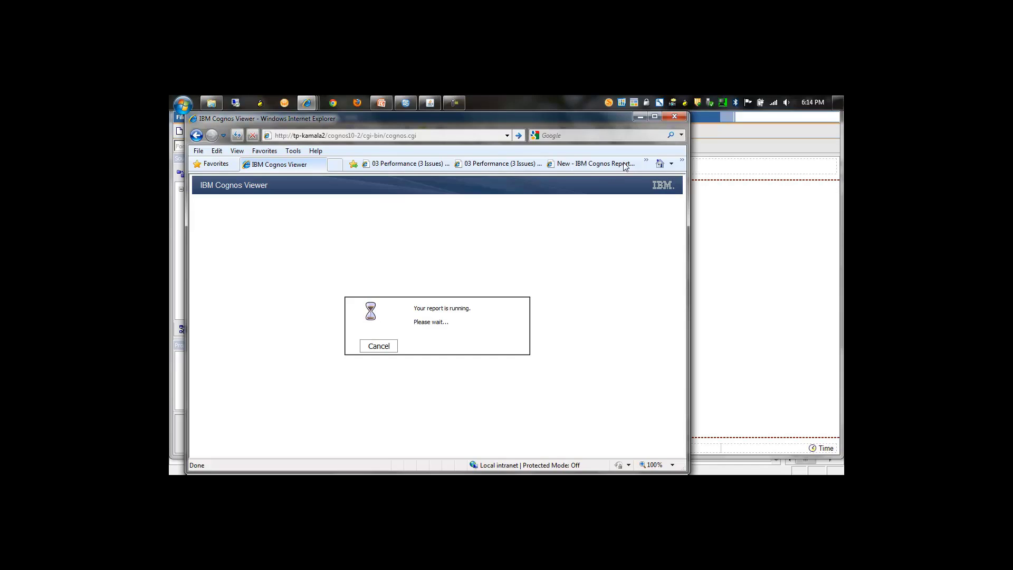
left_click(675, 117)
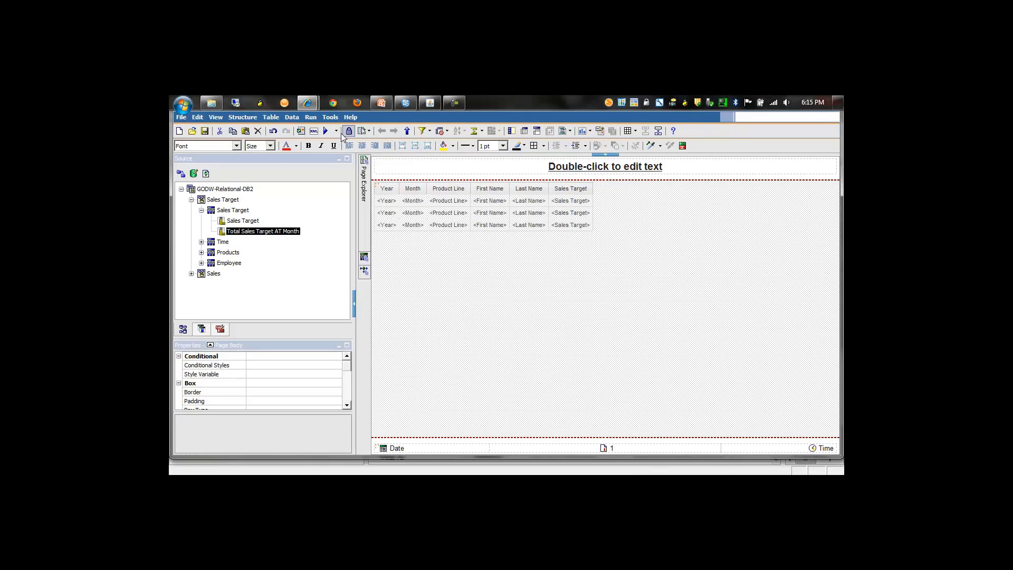
left_click(273, 131)
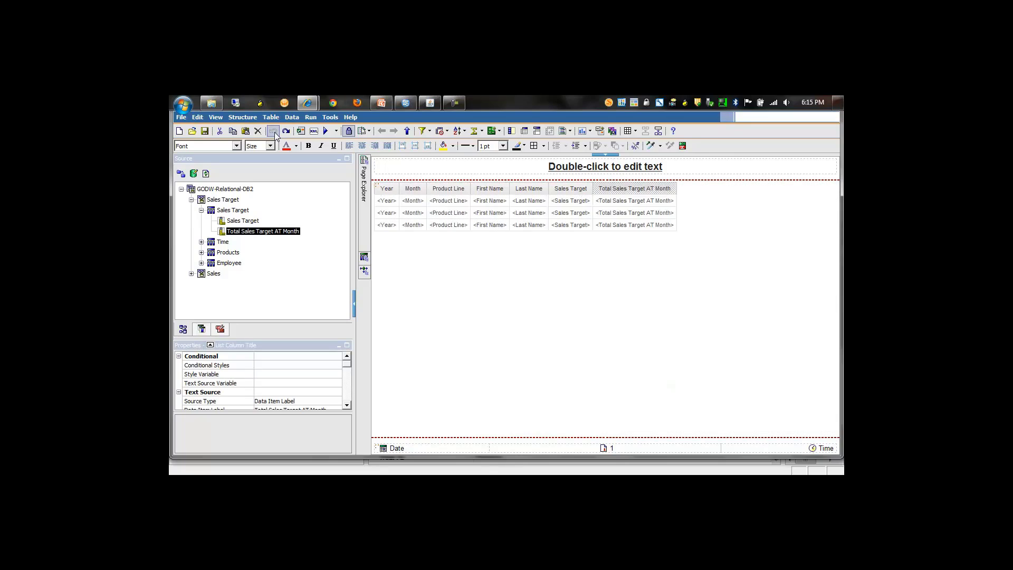
Test-run the report without the First Name and Last Name columns and restore them.
left_click(479, 193)
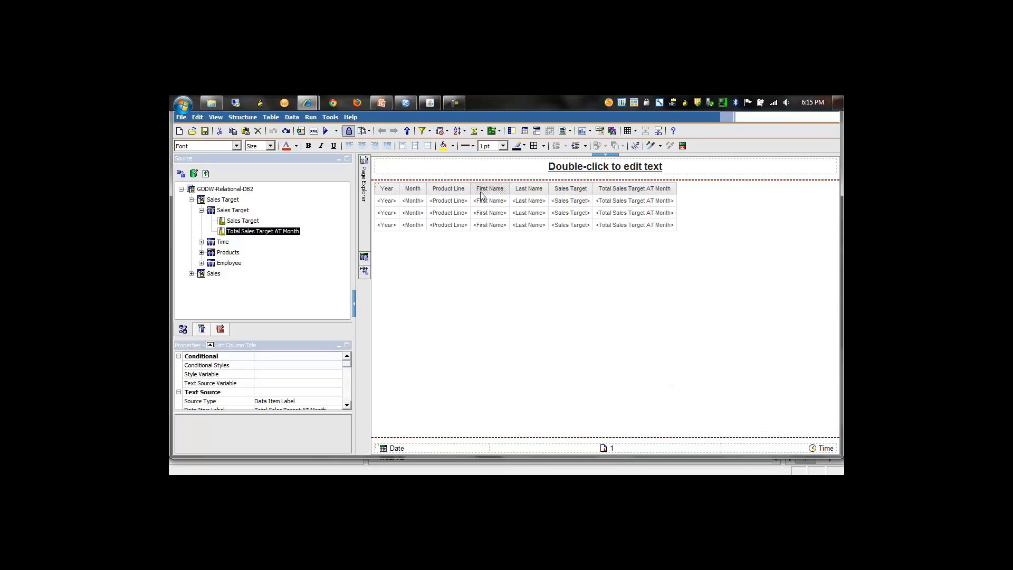
left_click(517, 192, "ctrl")
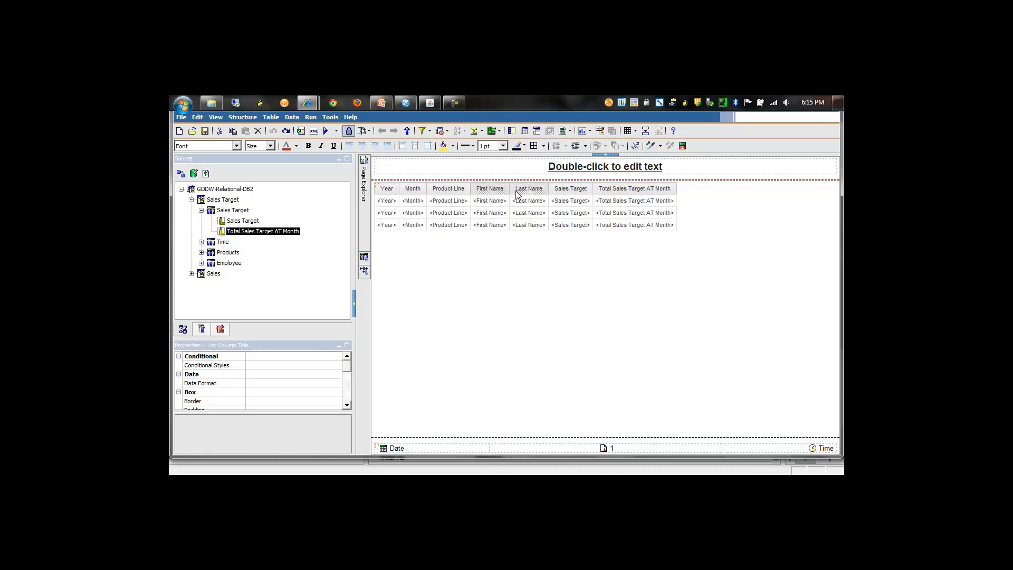
key("Delete")
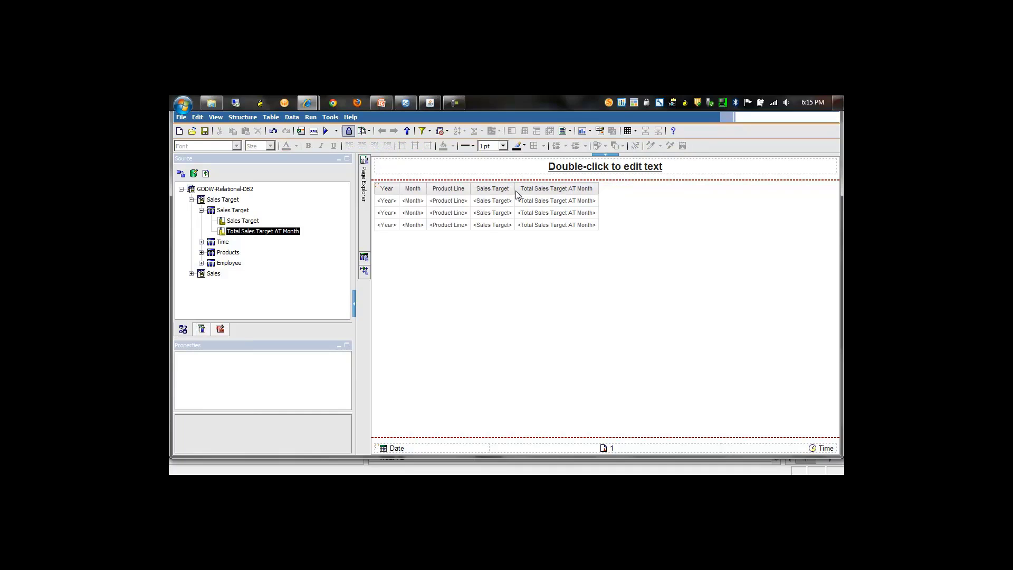
left_click(326, 132)
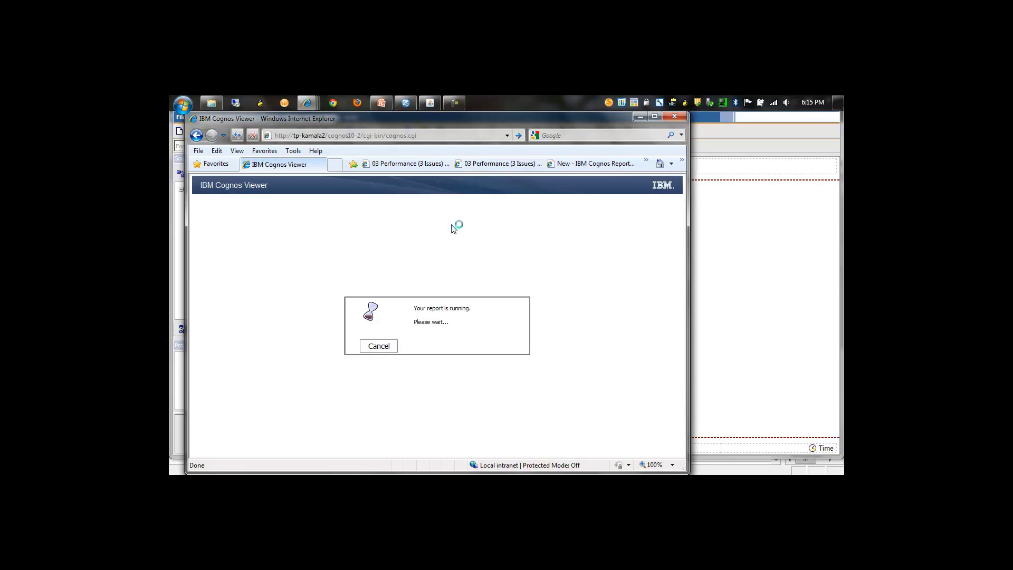
left_click(674, 116)
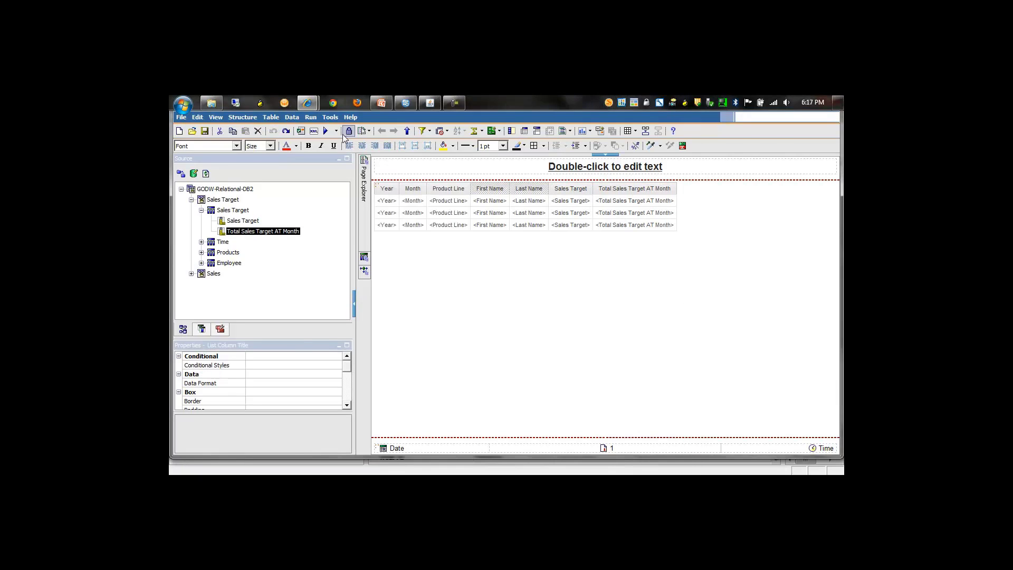
Test-run the report without the Year and Month columns and undo their removal.
left_click(397, 193)
left_click(407, 193)
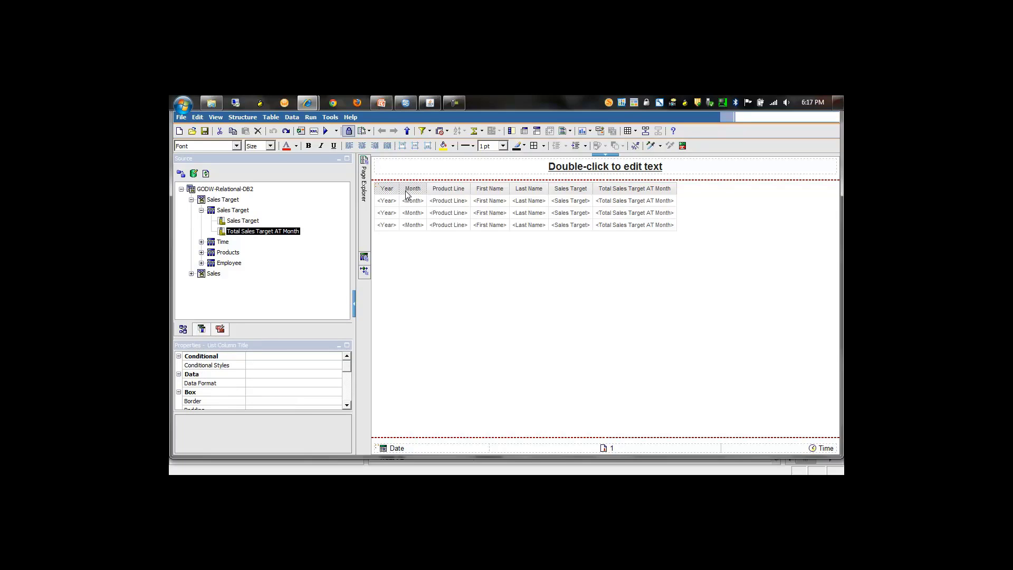
key("Delete")
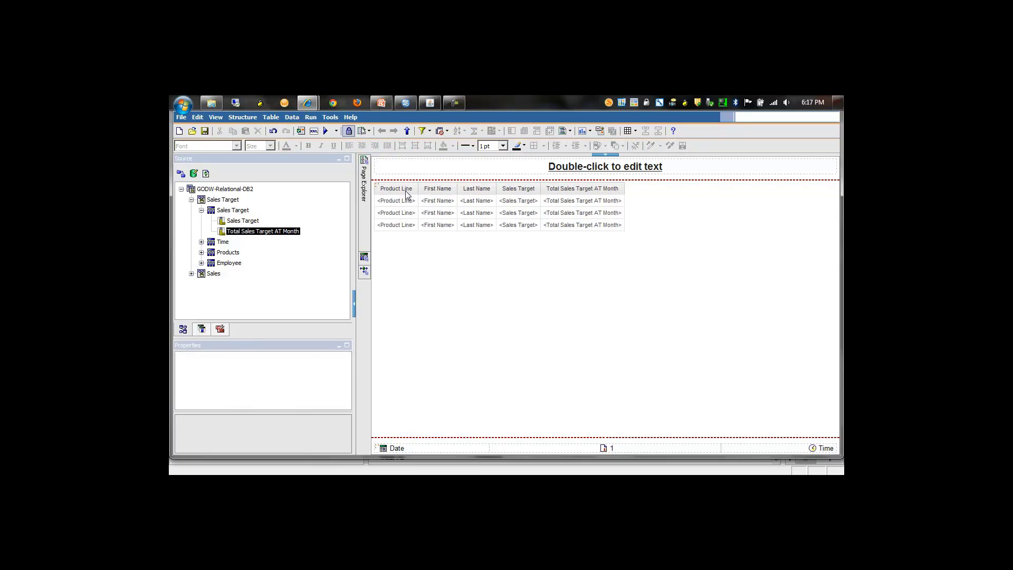
left_click(325, 133)
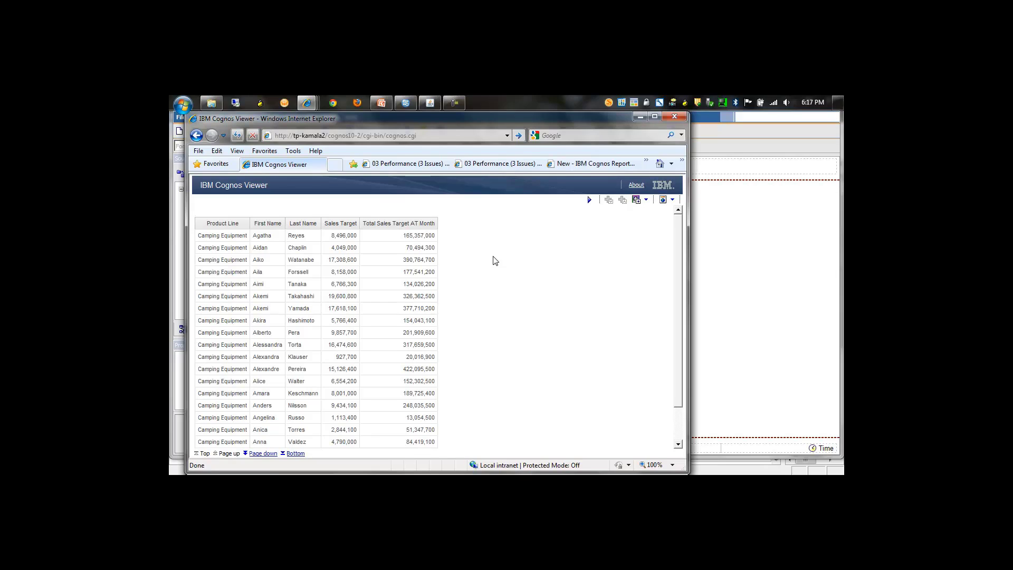
left_click(674, 117)
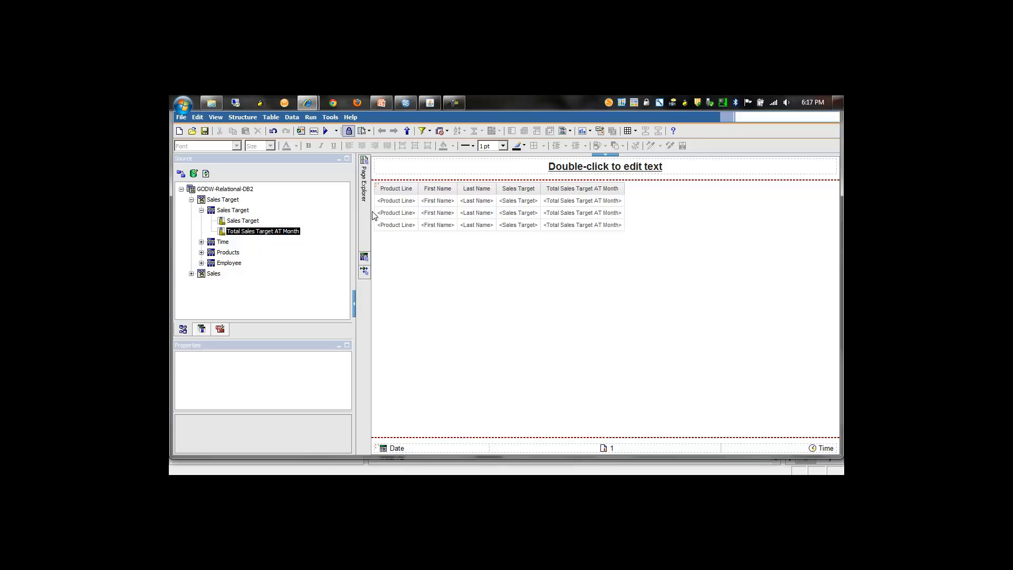
left_click(272, 132)
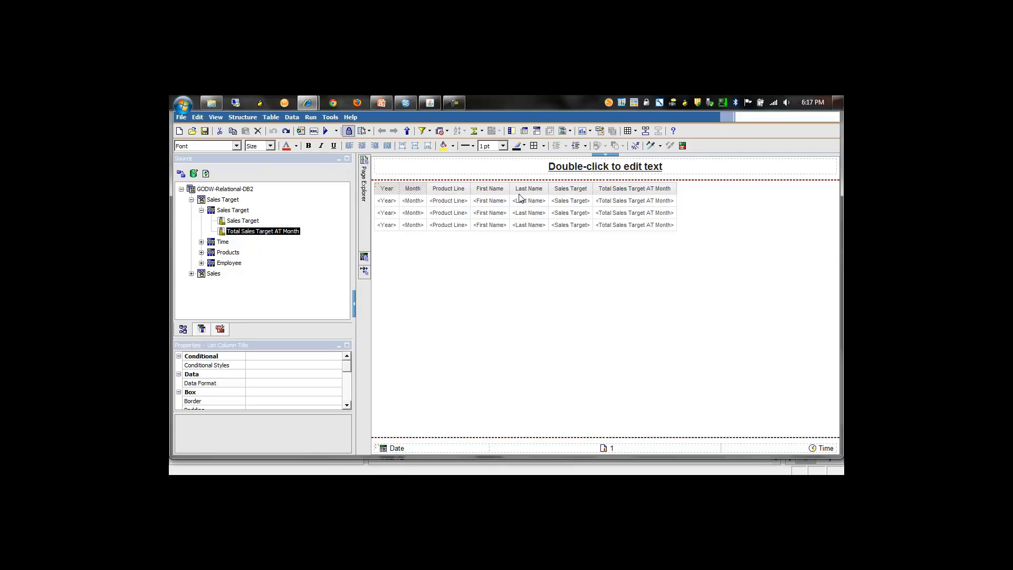
Test-run the report without the First Name, Last Name and Total Sales Target AT Month columns and undo their removal.
left_click(491, 191)
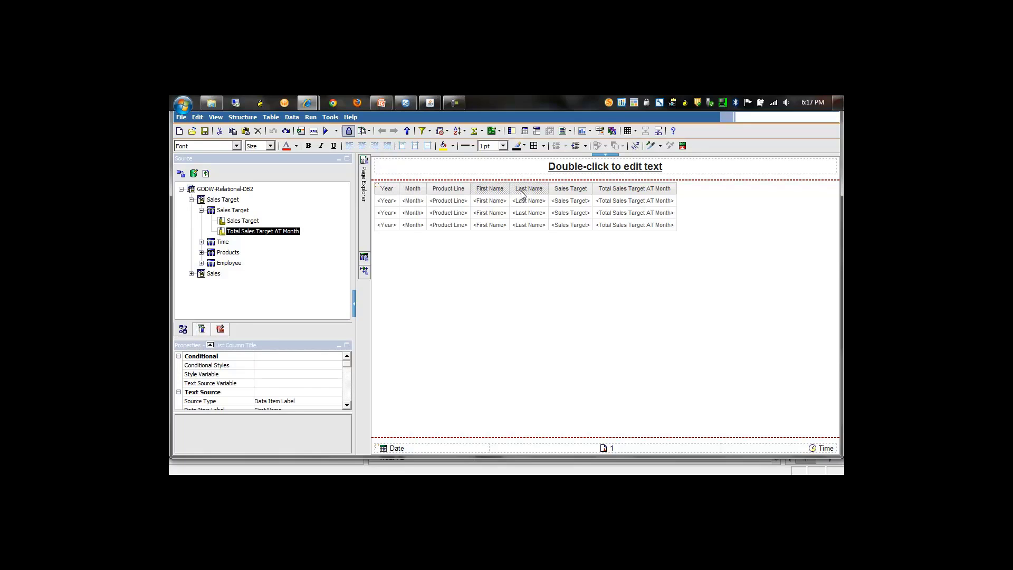
left_click(600, 194, "ctrl")
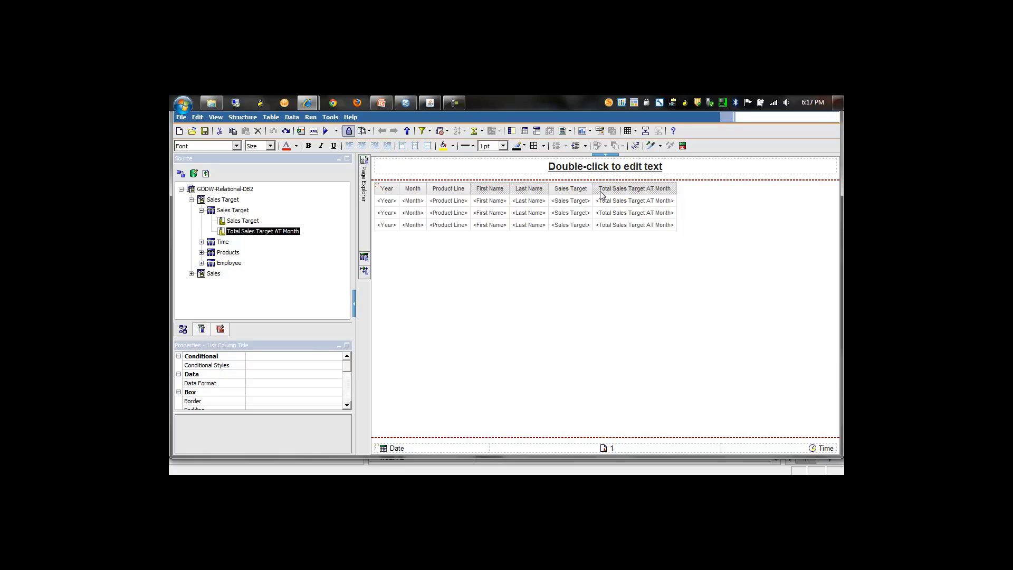
key("Delete")
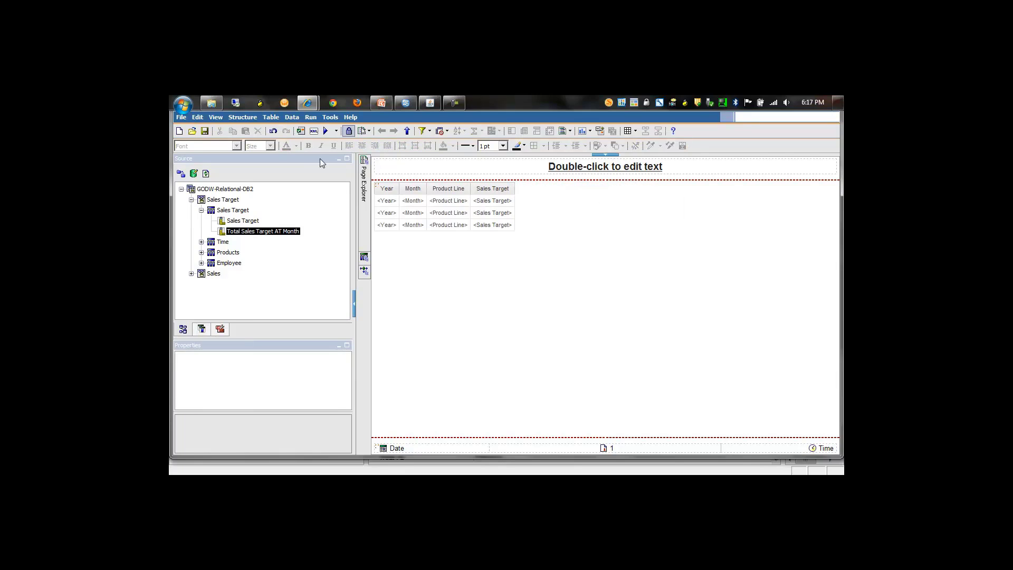
left_click(326, 134)
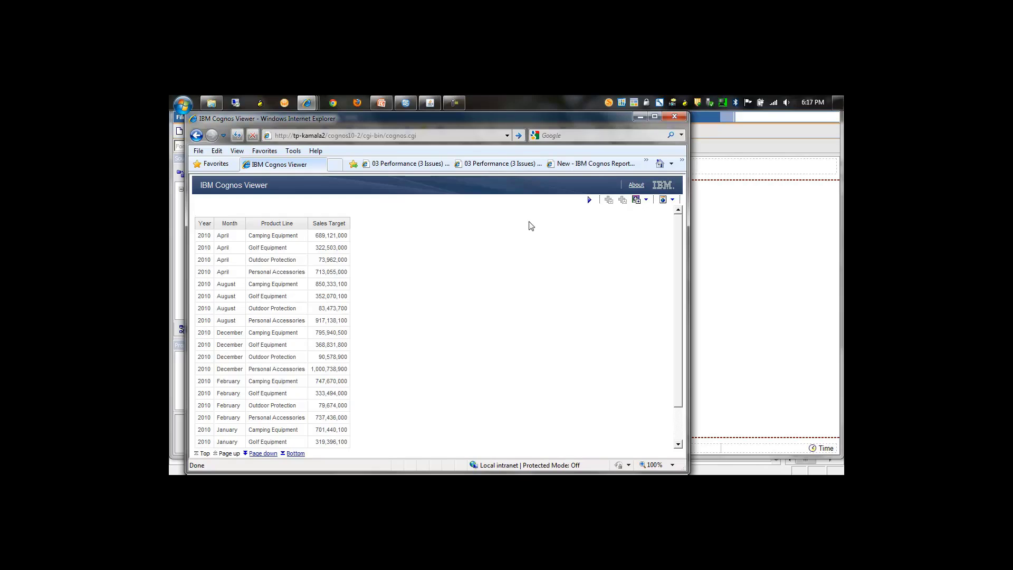
left_click(674, 117)
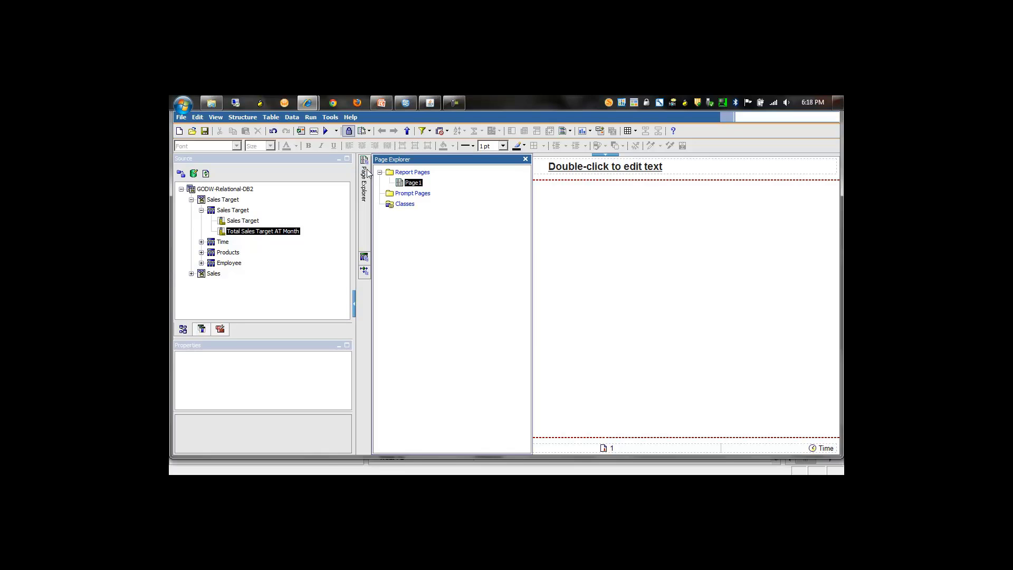
left_click(274, 131)
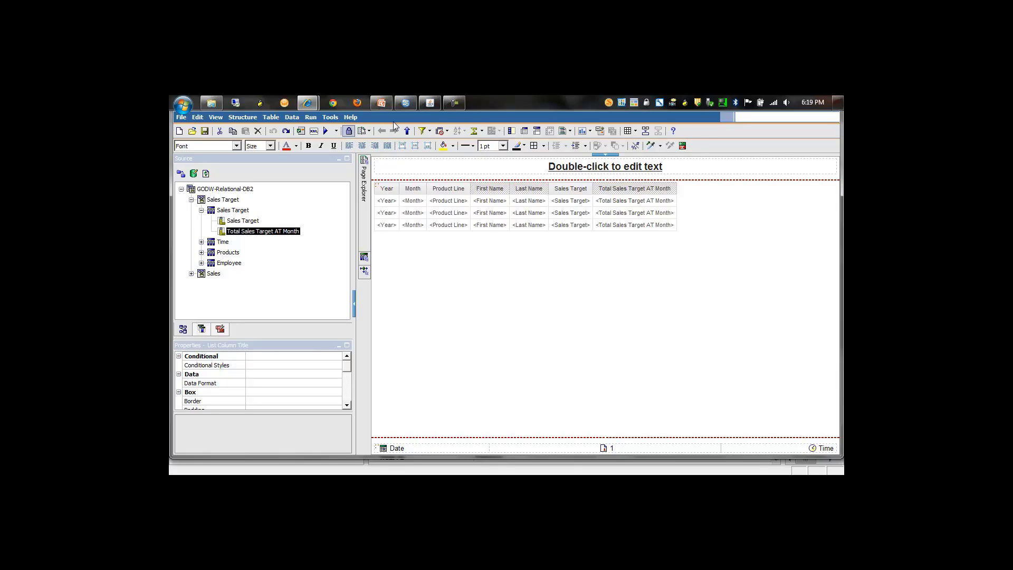
Examine the separate Employee, Products and Time select statements in the report's generated native SQL.
left_click(331, 117)
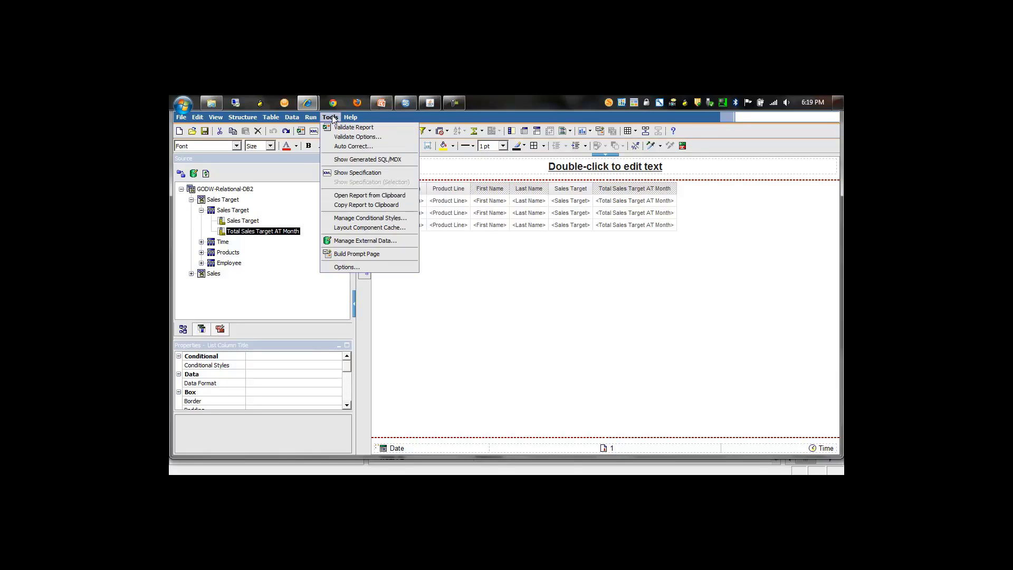
left_click(357, 159)
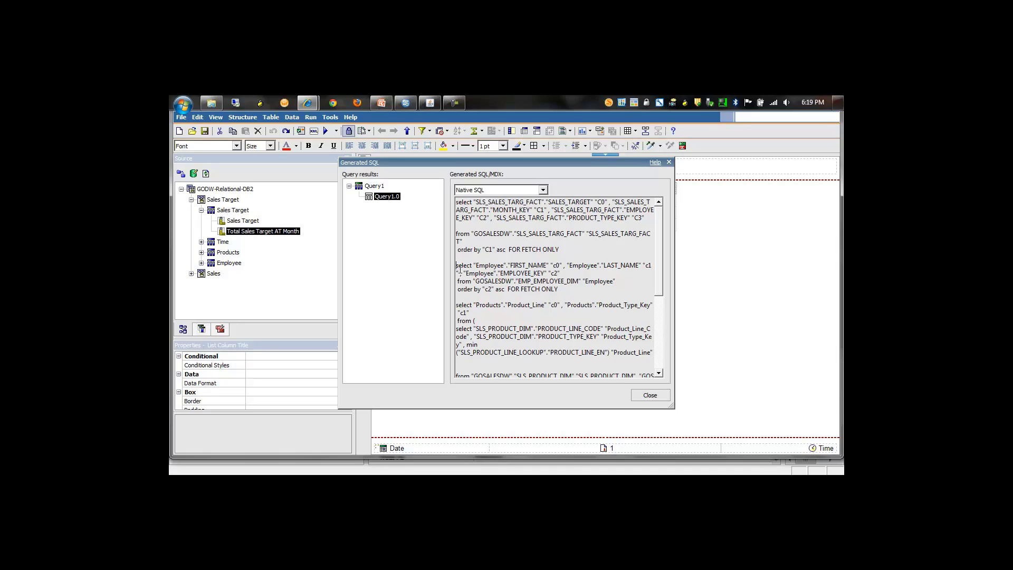
left_click_drag(457, 267, 533, 298)
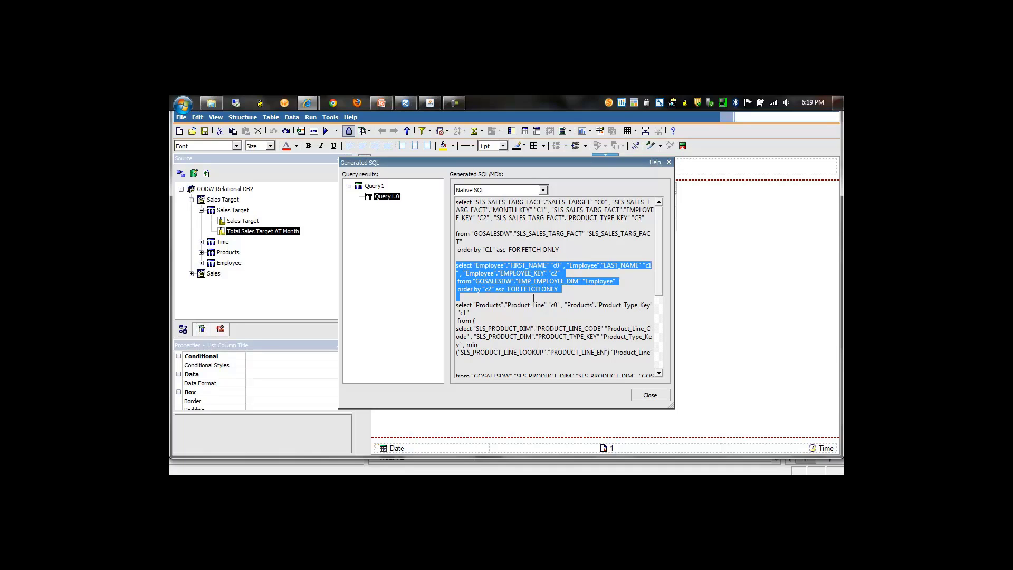
left_click(461, 309)
left_click_drag(457, 305, 536, 372)
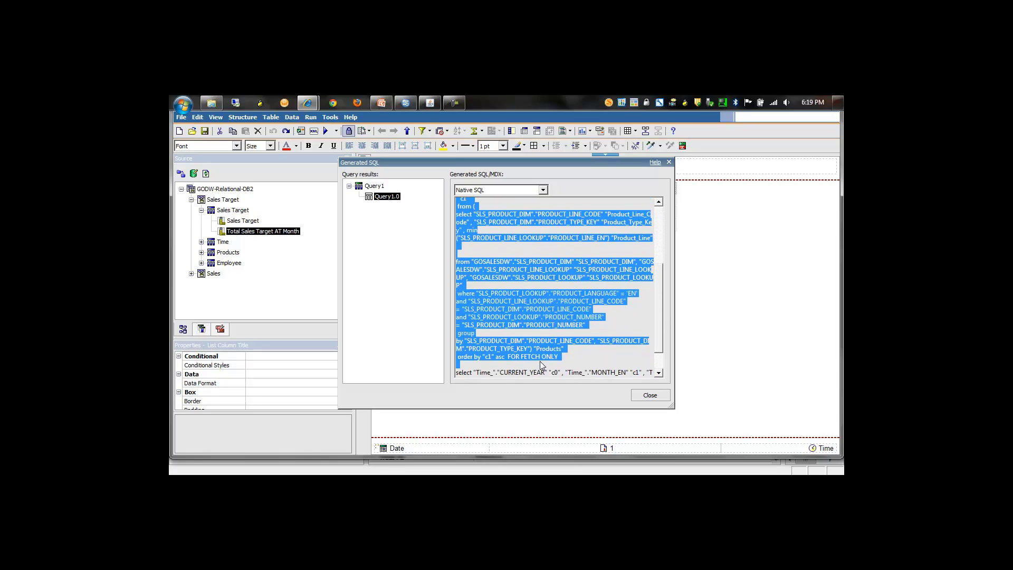
left_click(540, 362)
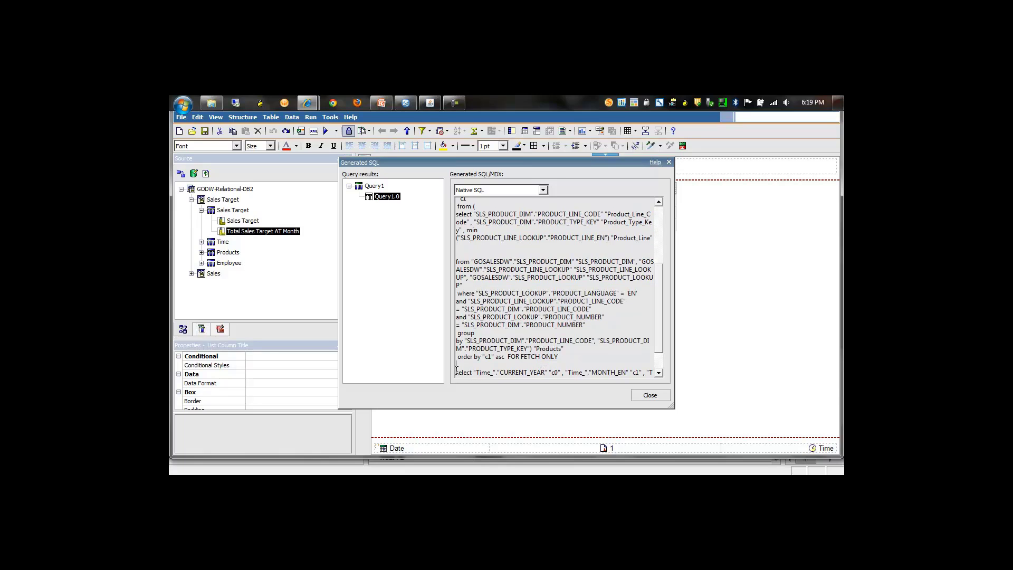
left_click_drag(457, 370, 509, 375)
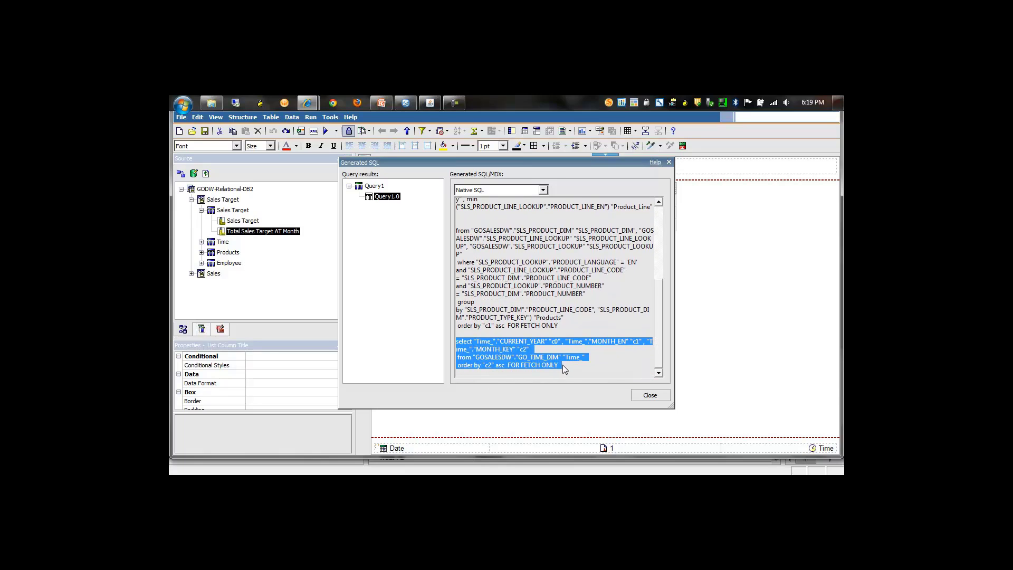
left_click(650, 396)
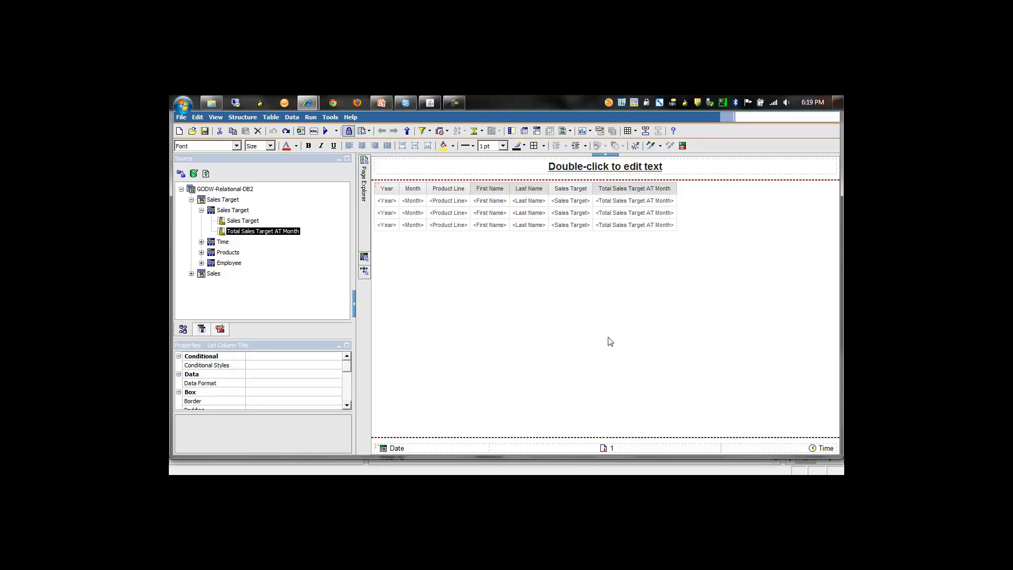
Switch to IBM Cognos Framework Manager and inspect the target references of Sales Target, Time, Products and Employee in the Presentation View.
left_click(407, 106)
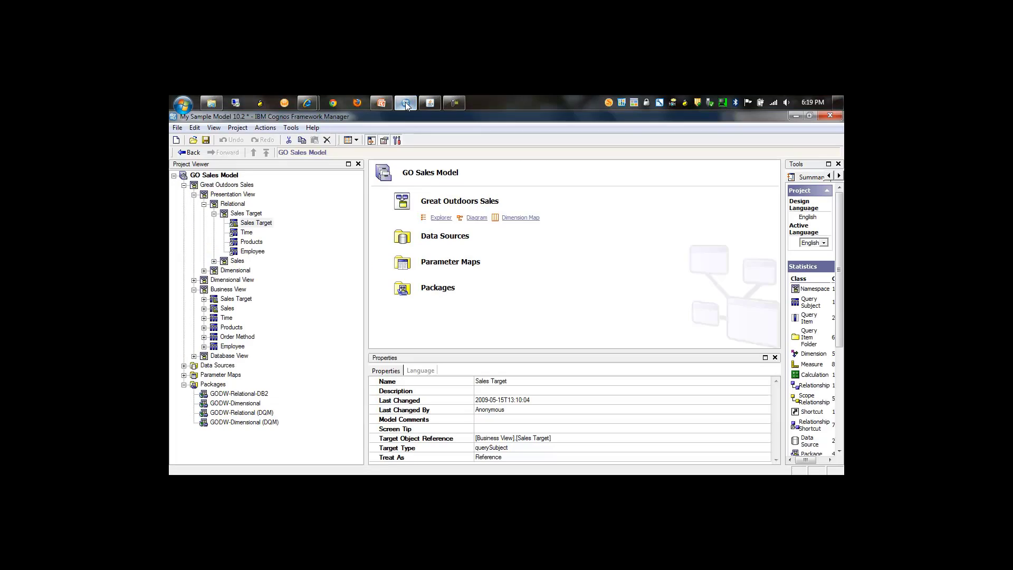
left_click(234, 224)
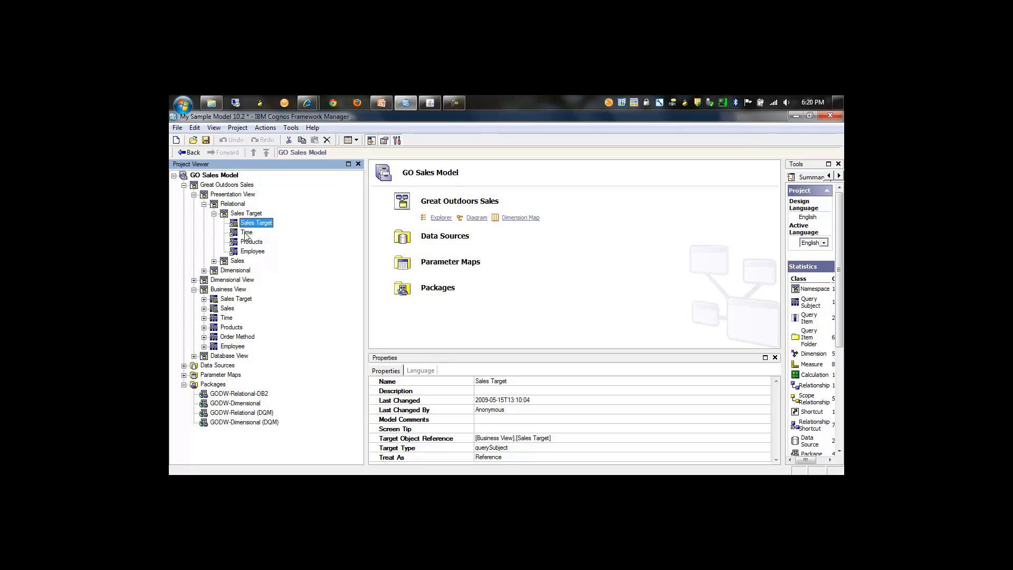
left_click(247, 235)
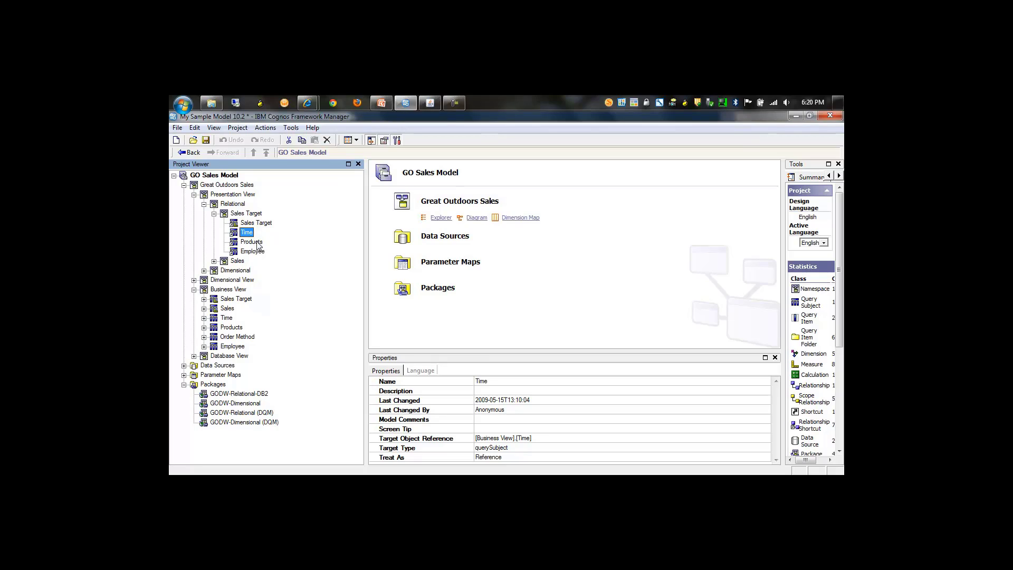
left_click(257, 242)
left_click(258, 251)
left_click(259, 223)
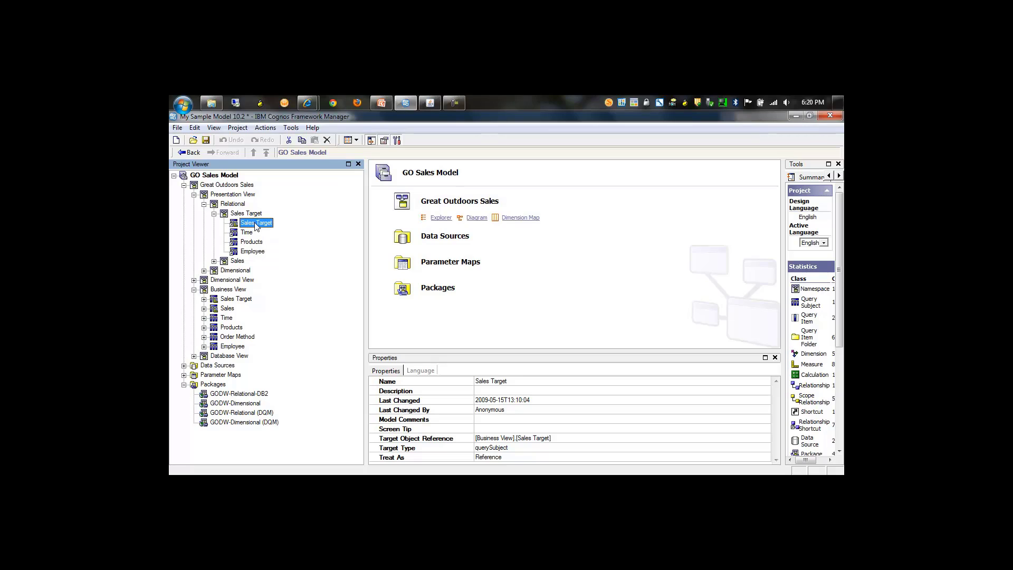
Go to the Sales Target shortcut's target and examine the Business View as a diagram with an enlarged diagram area.
right_click(257, 226)
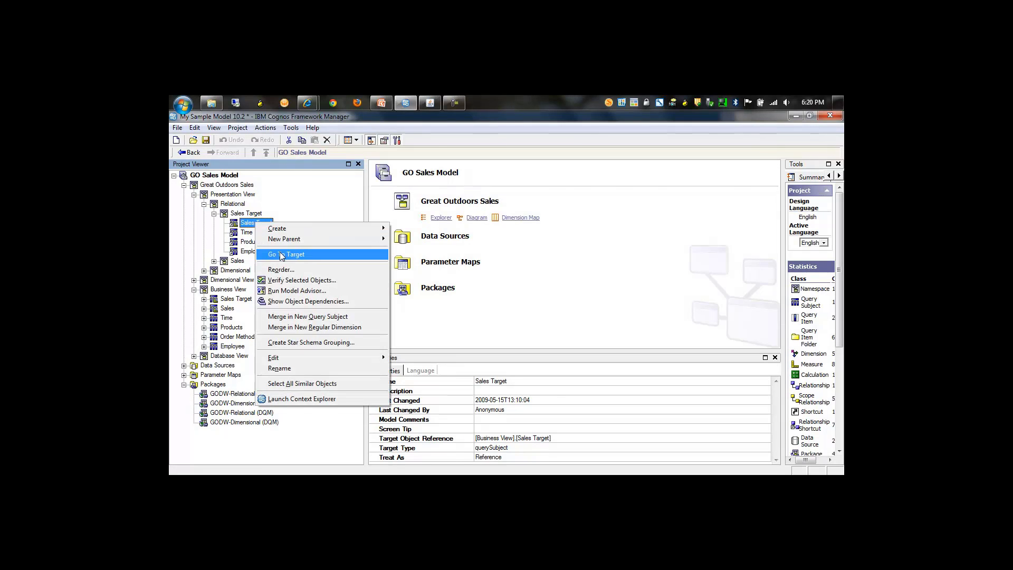
left_click(281, 257)
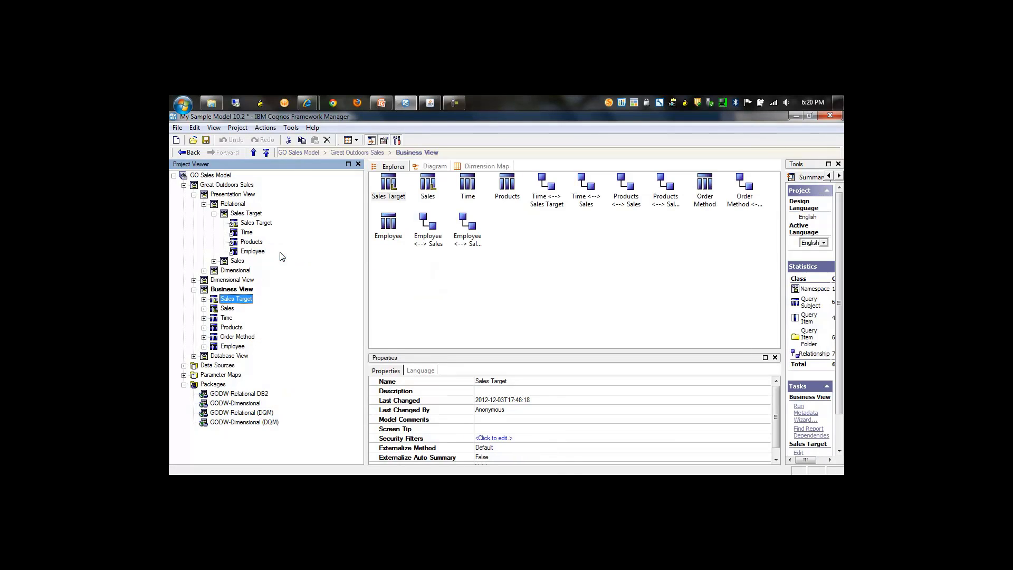
left_click(227, 290)
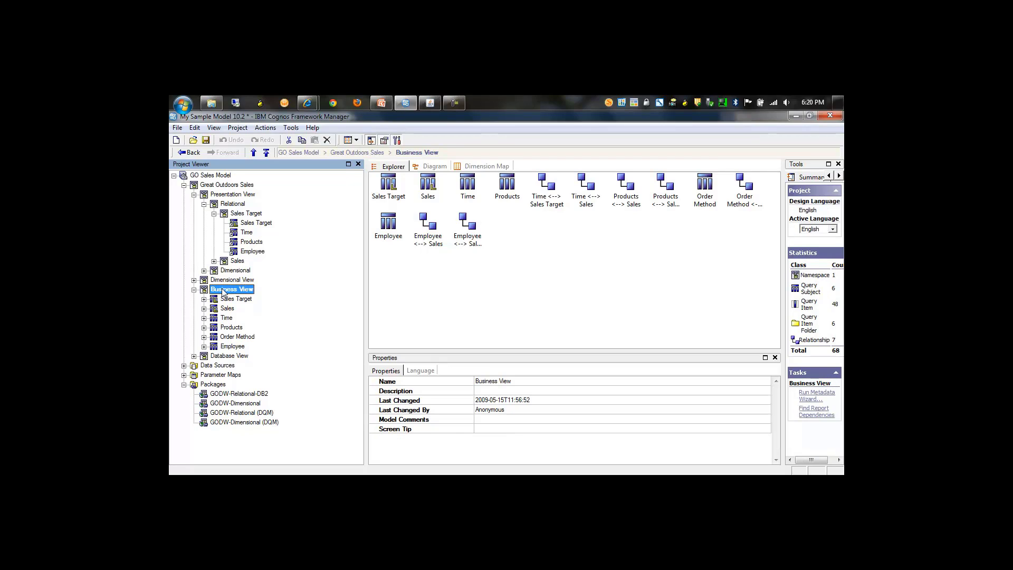
left_click(435, 167)
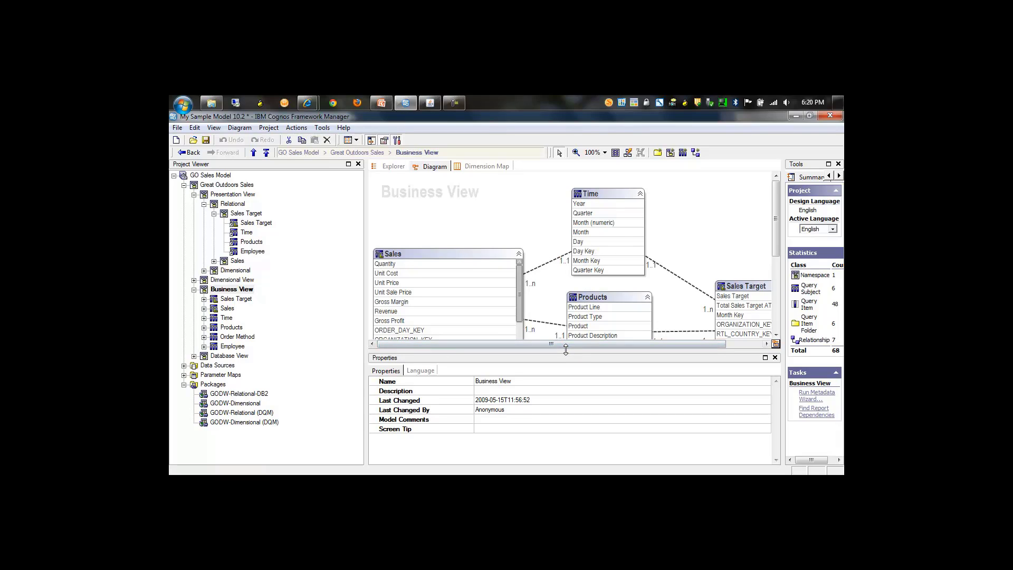
left_click_drag(566, 351, 592, 440)
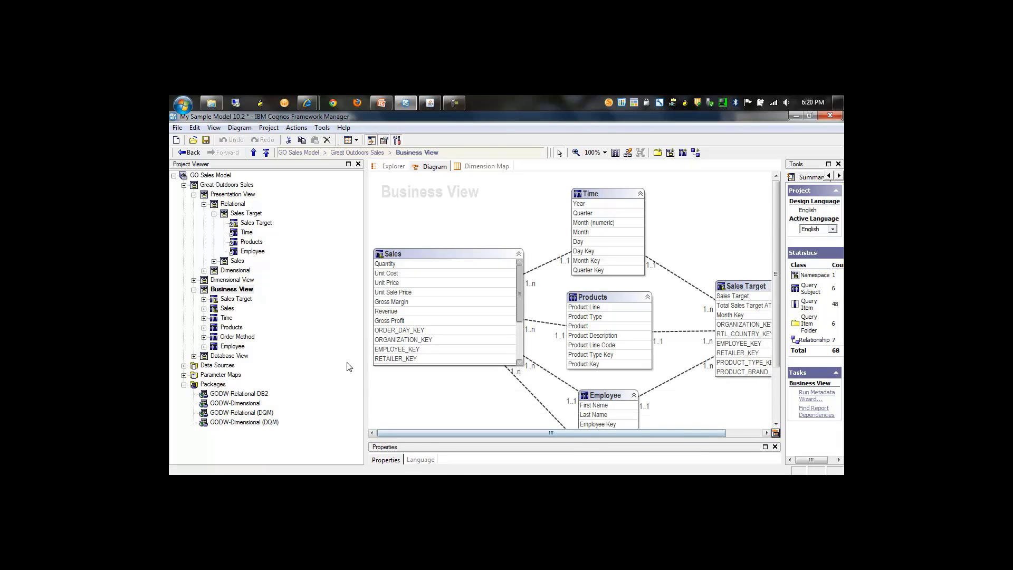
Replace "at" with "for" in the expression of the Business View's Total Sales Target AT Month calculation.
left_click(204, 299)
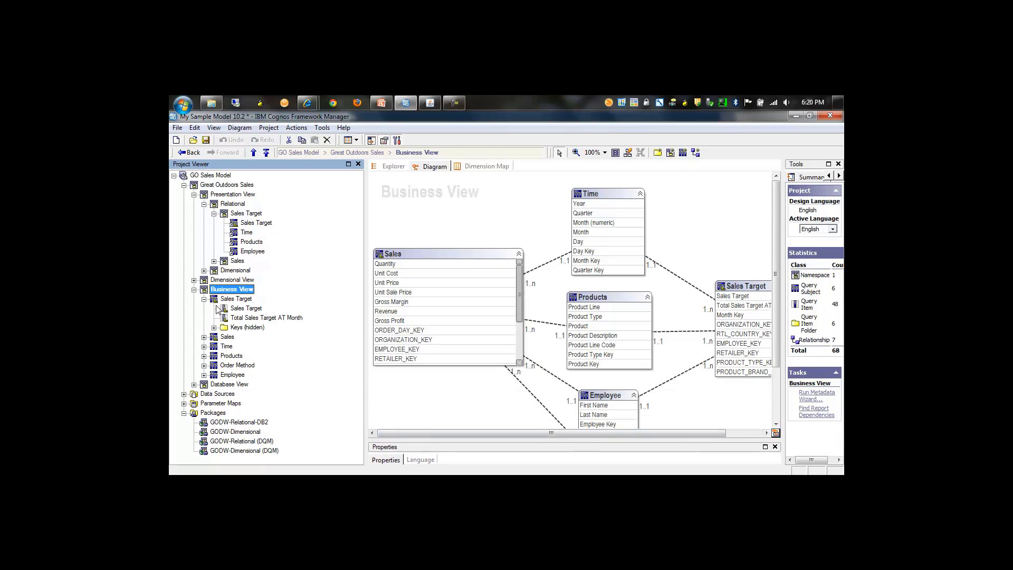
left_click(248, 318)
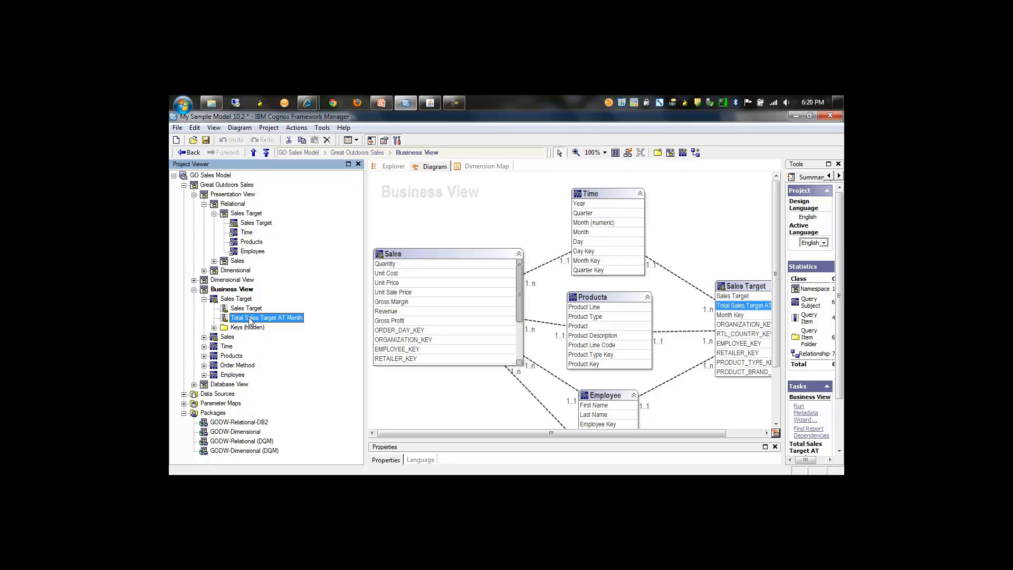
double_click(251, 320)
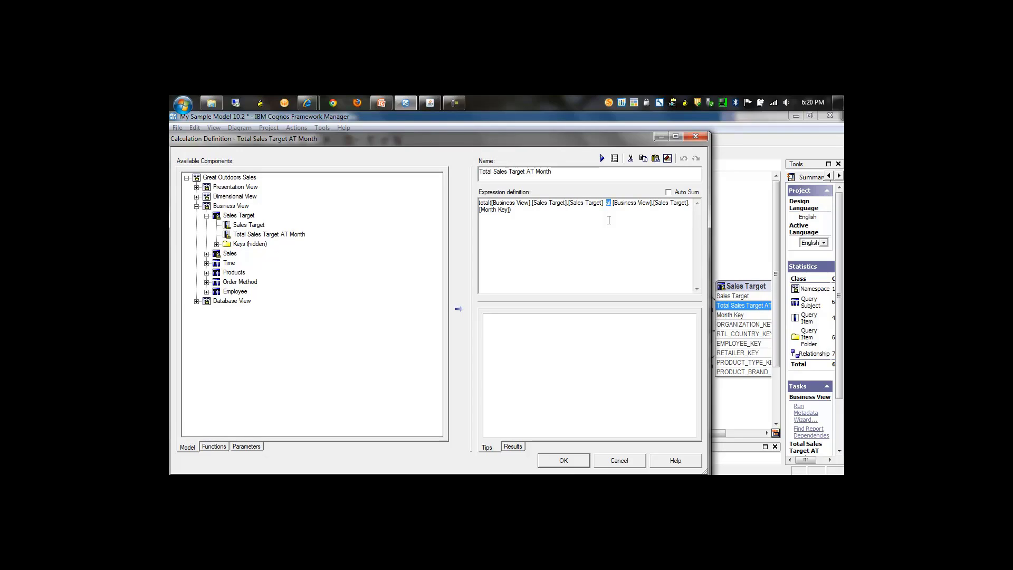
type("for")
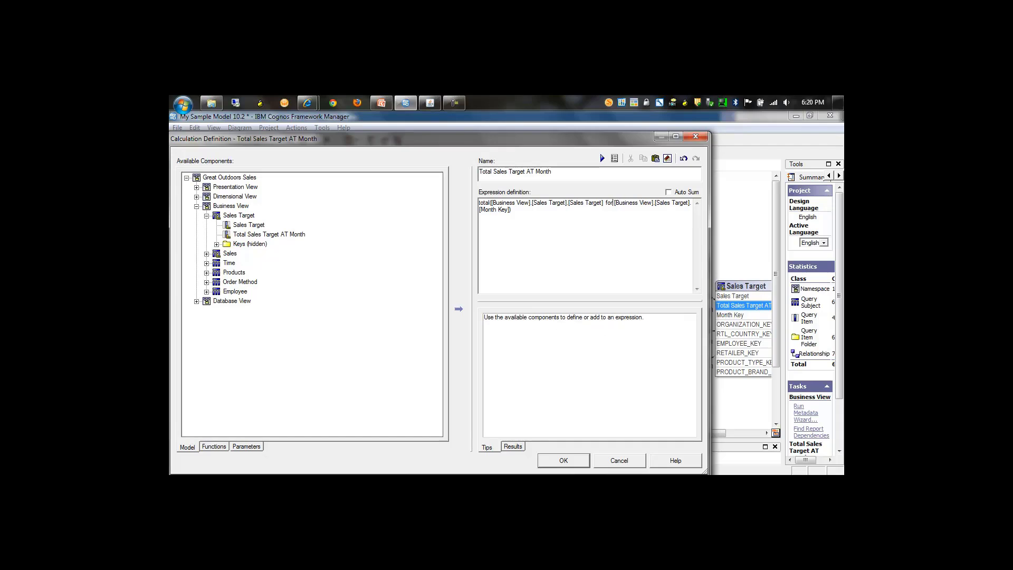
left_click(562, 461)
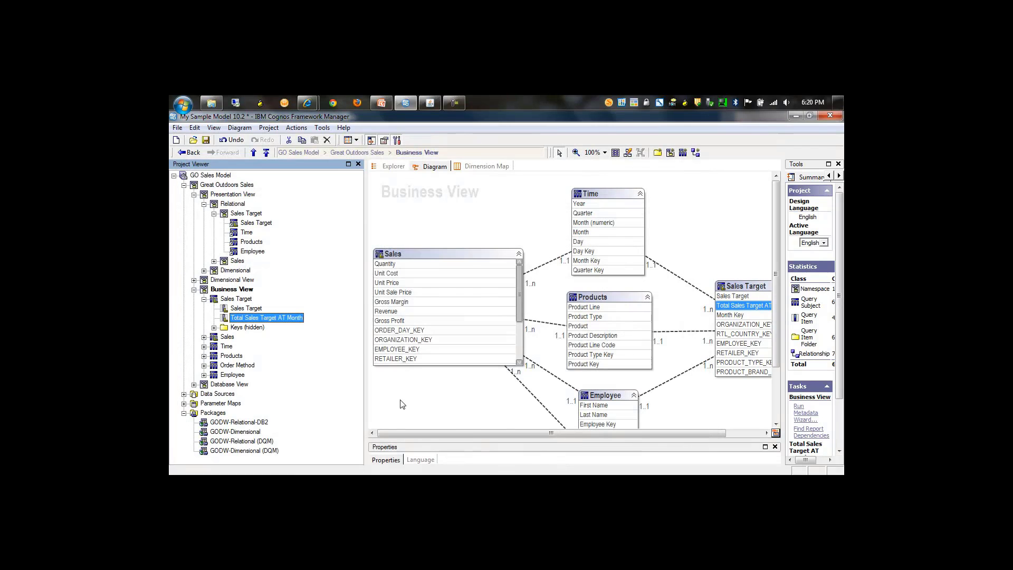
left_click(204, 299)
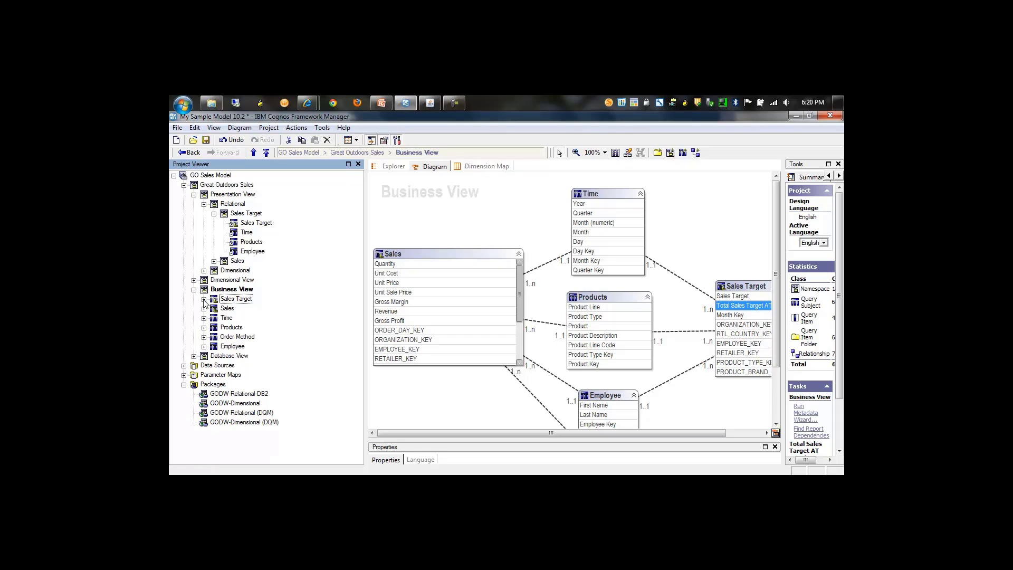
Inspect the Business View's Employee query subject definition and the source expression of its First Name item.
left_click(205, 347)
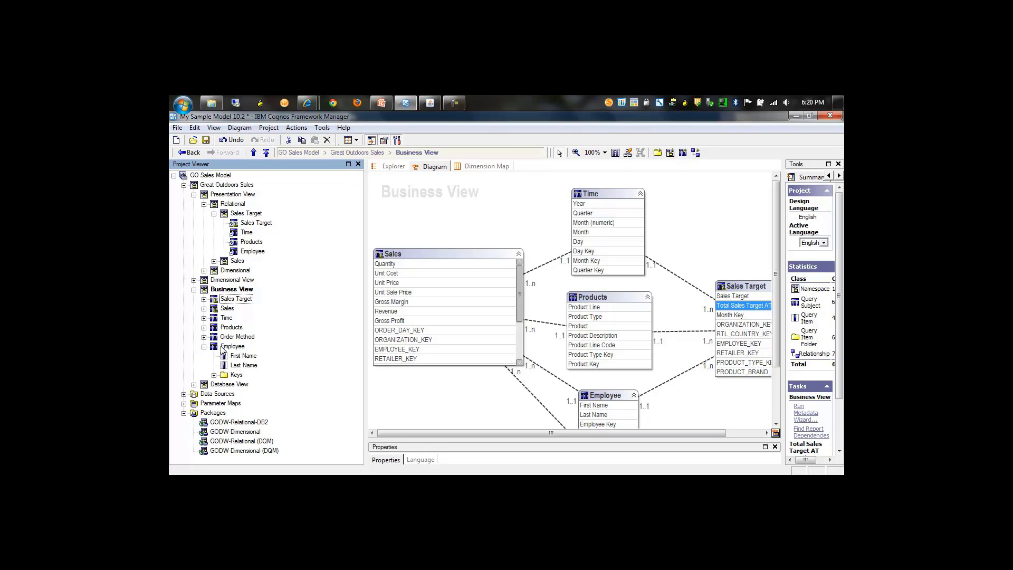
left_click(224, 348)
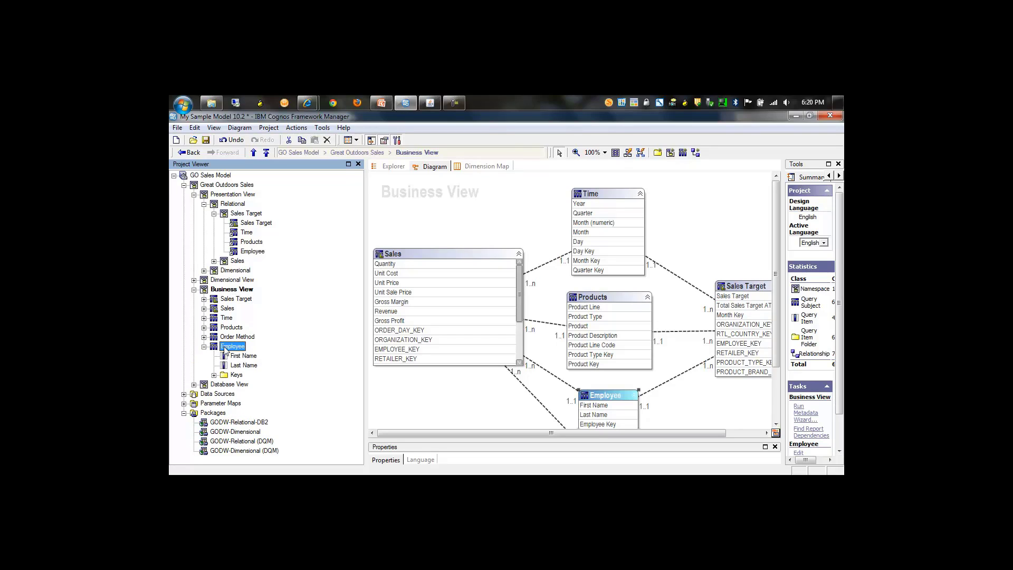
double_click(226, 348)
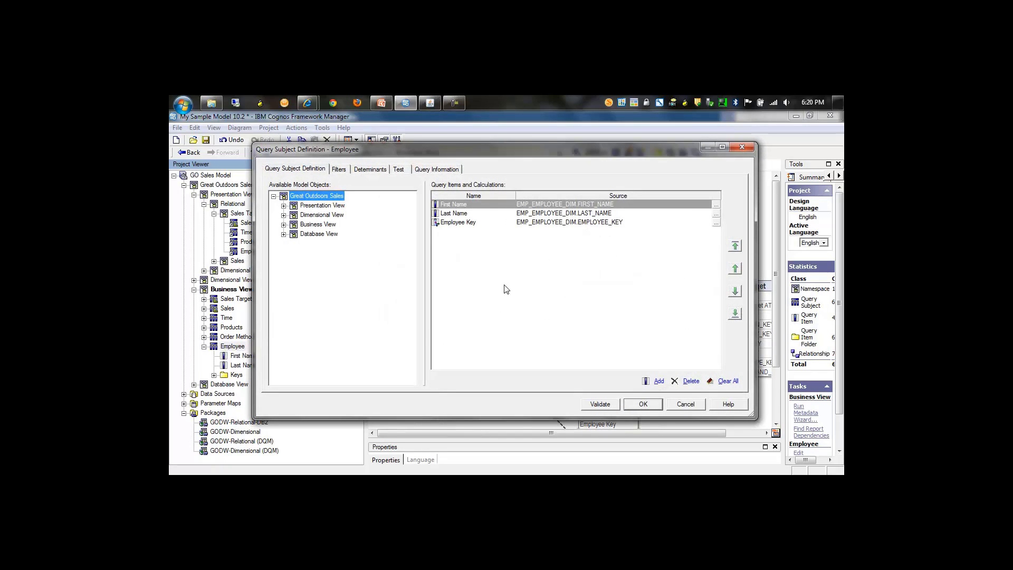
left_click(717, 206)
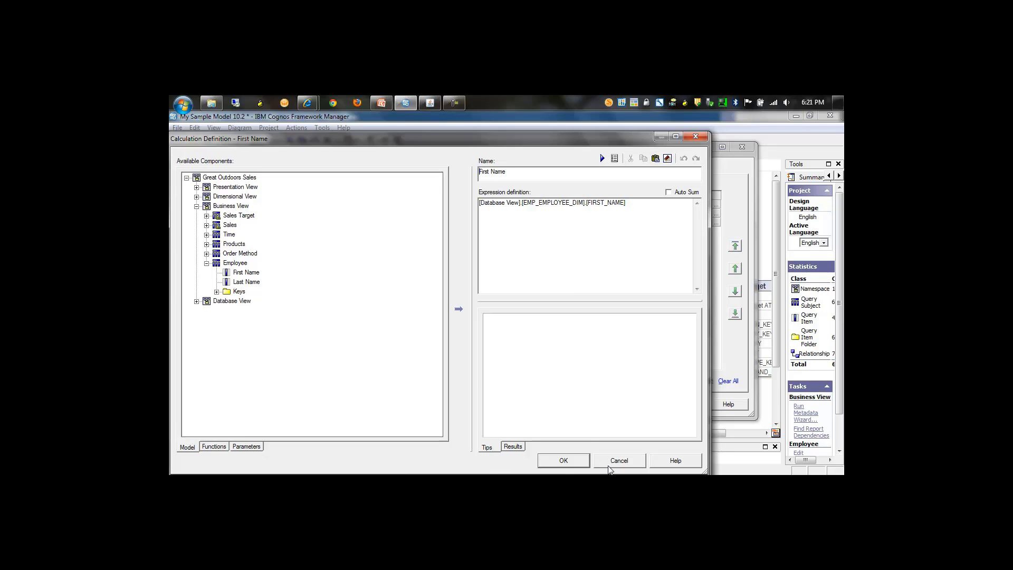
left_click(585, 465)
left_click(686, 404)
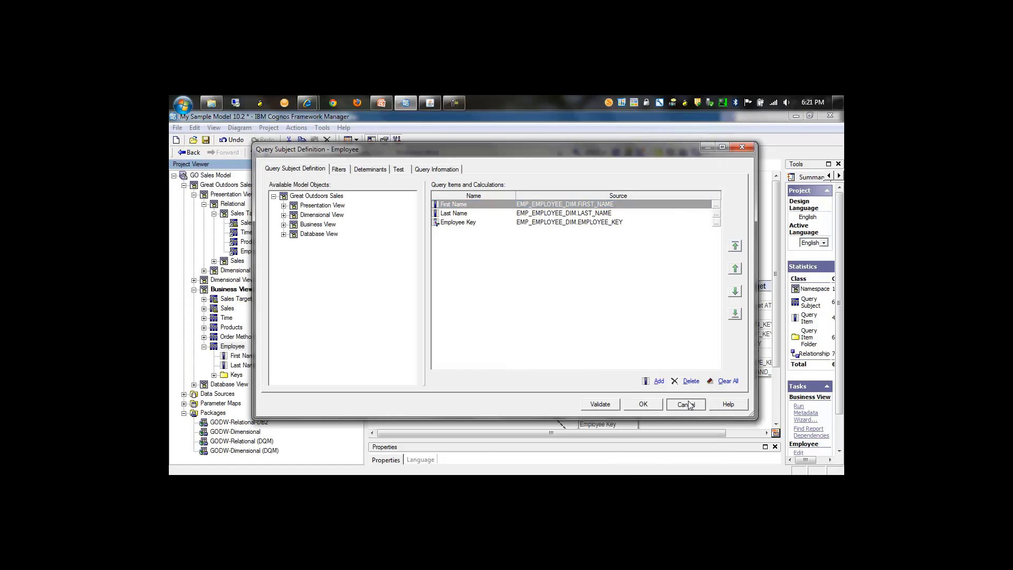
Inspect the SQL definition of EMP_EMPLOYEE_DIM in the Database View to identify its data source.
left_click(207, 386)
left_click(194, 385)
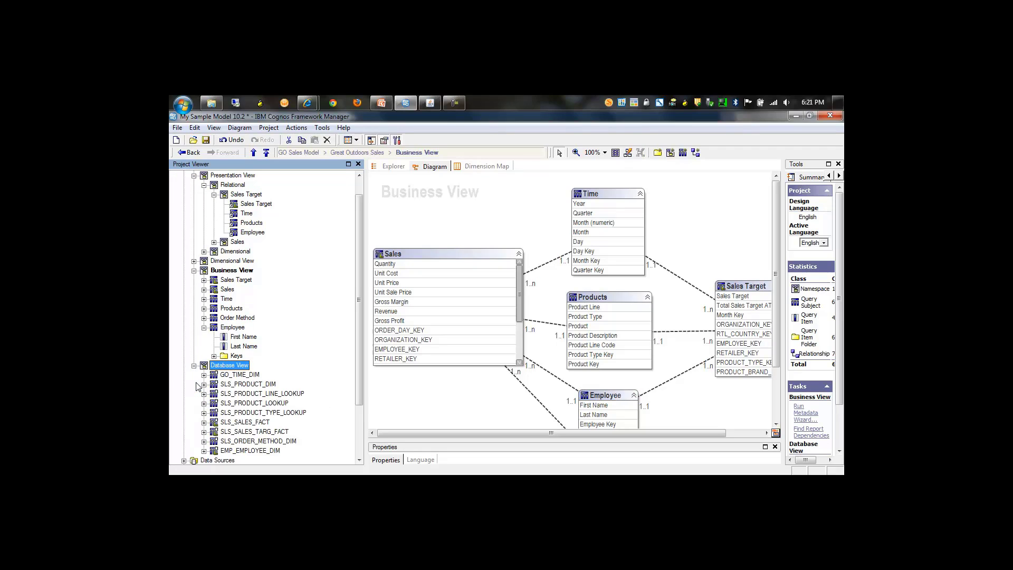
double_click(240, 449)
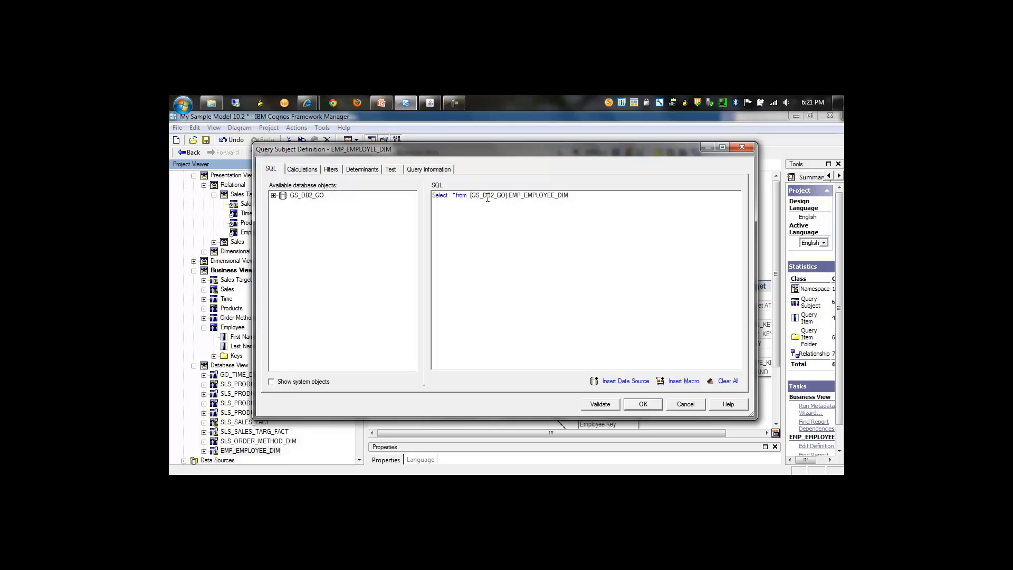
left_click(688, 407)
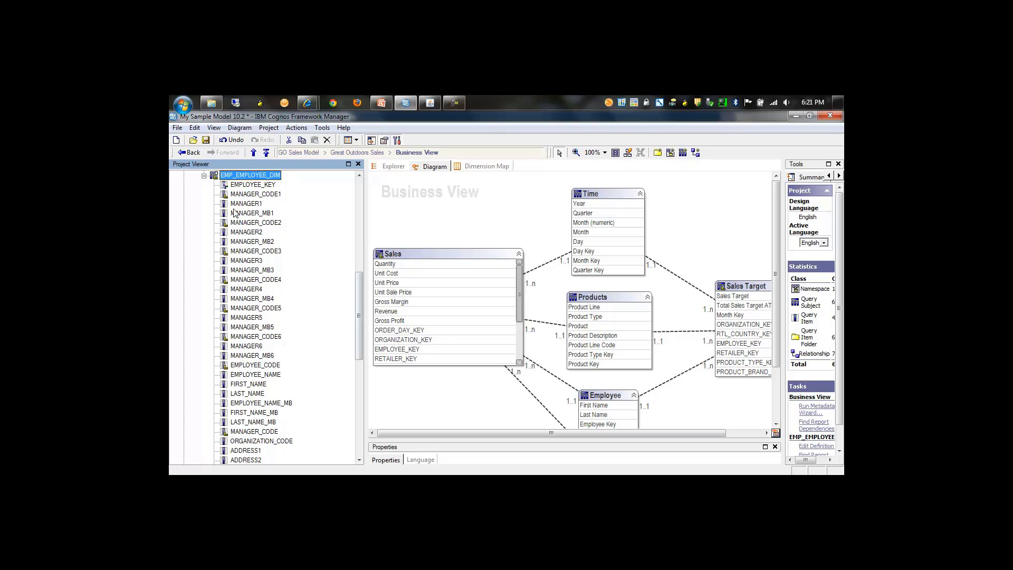
left_click(204, 176)
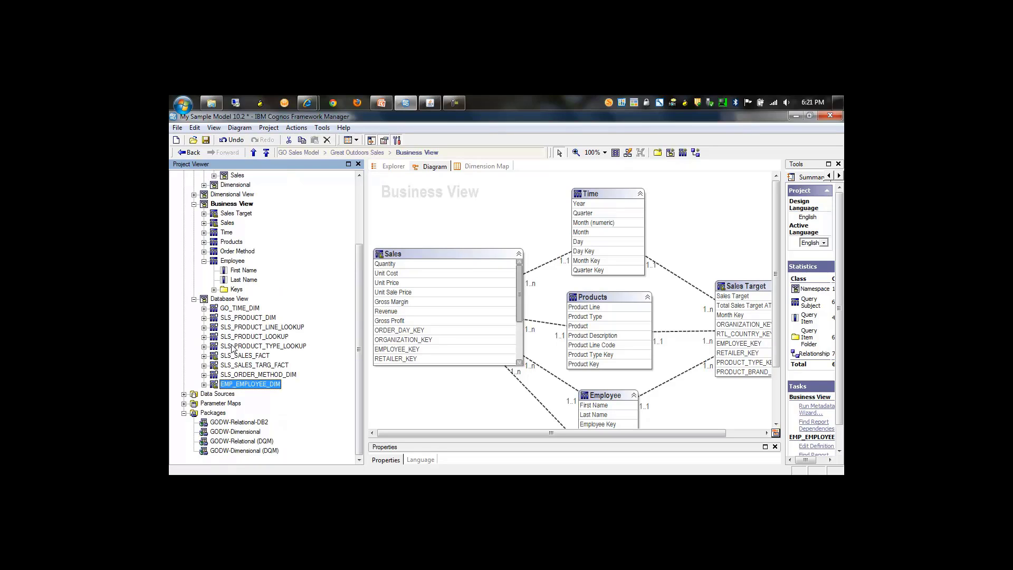
Inspect the SQL definition of GO_TIME_DIM in the Database View to identify its data source.
double_click(241, 308)
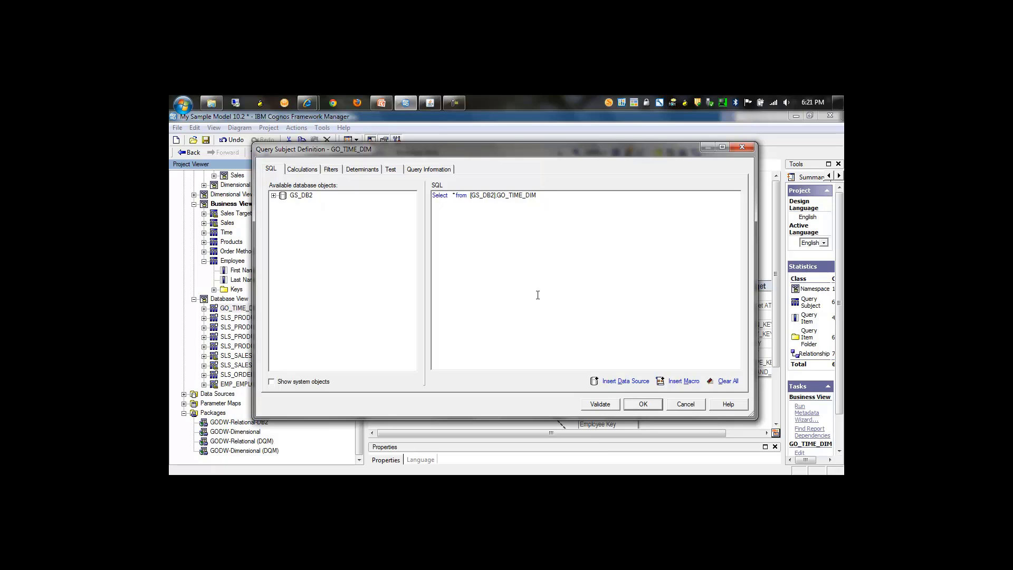
left_click(685, 405)
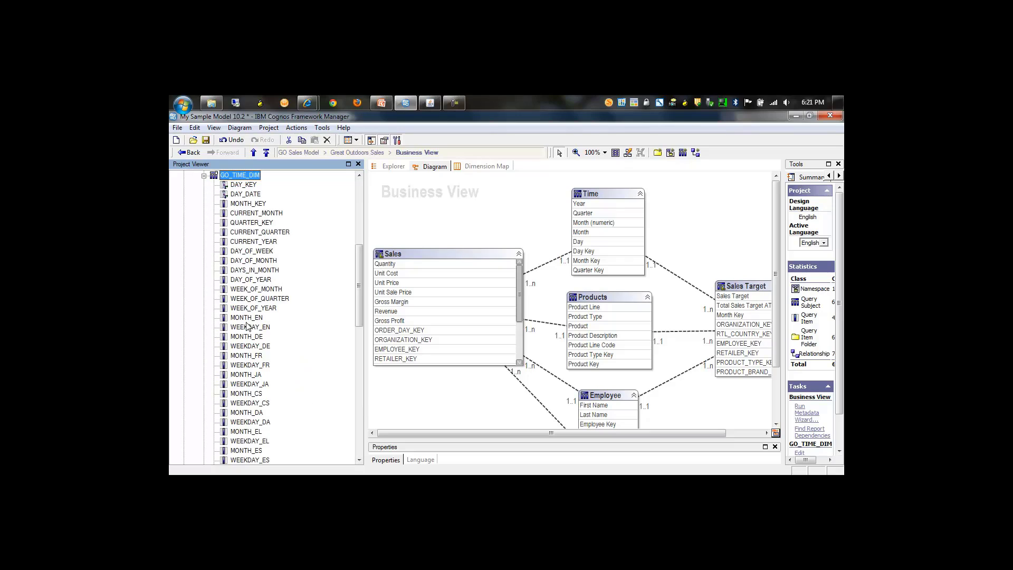
left_click(203, 176)
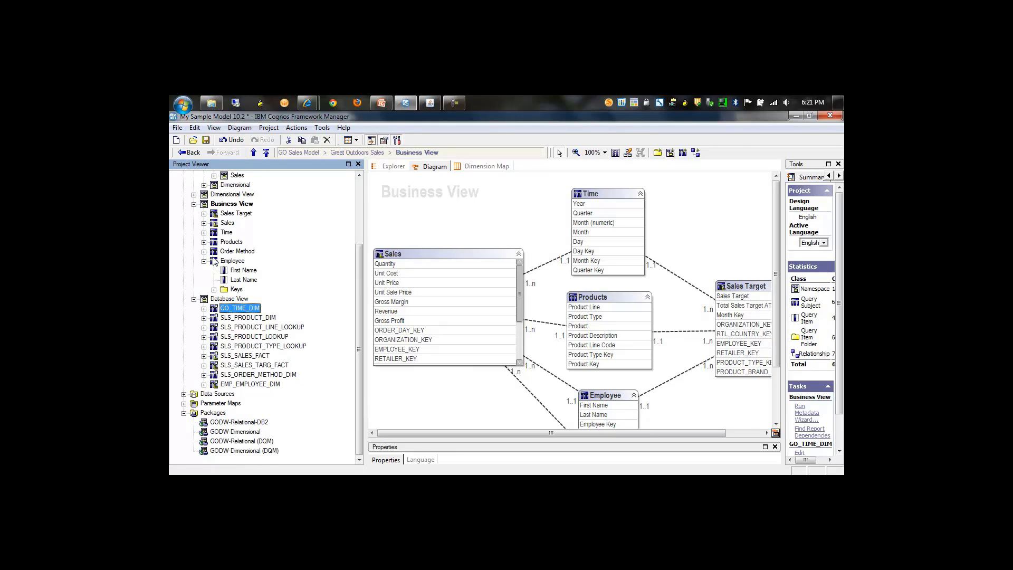
Compare the GS_DB2 and GS_DB2_GO data source properties and set GS_DB2_GO's Content Manager Data Source to GS_DB2.
left_click(184, 394)
left_click(218, 404)
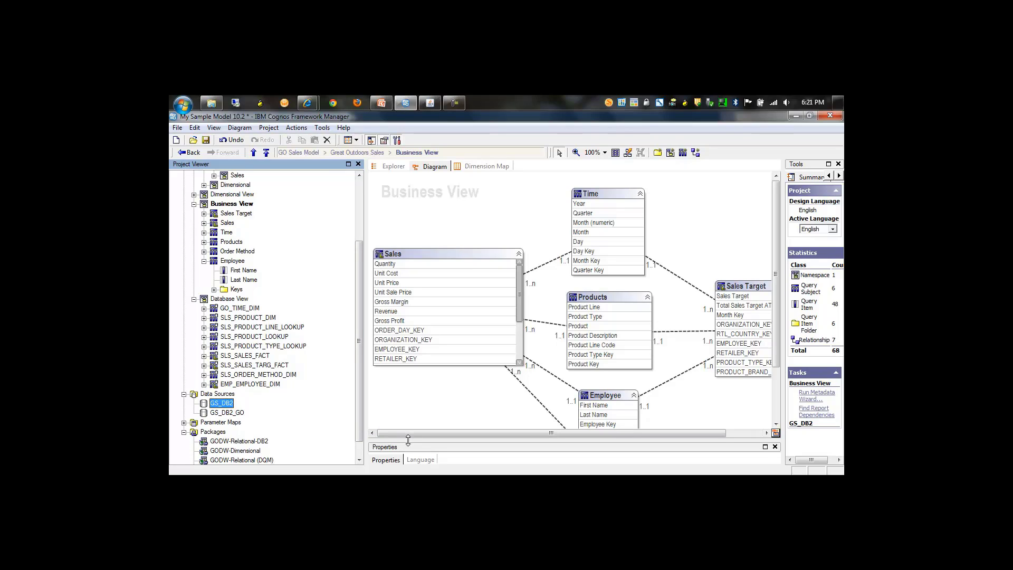
left_click_drag(408, 439, 415, 370)
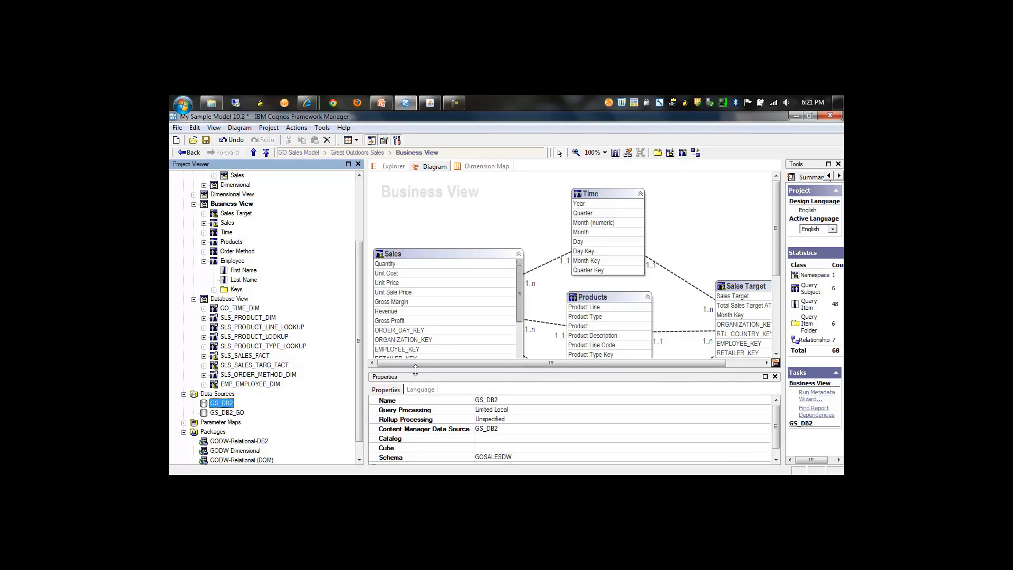
left_click(238, 413)
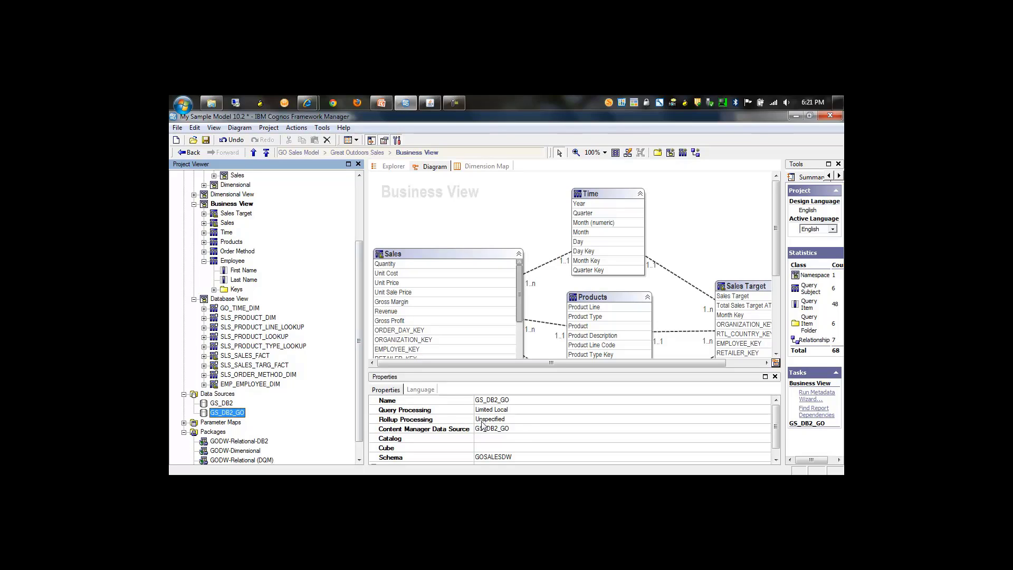
left_click(509, 422)
left_click(509, 428)
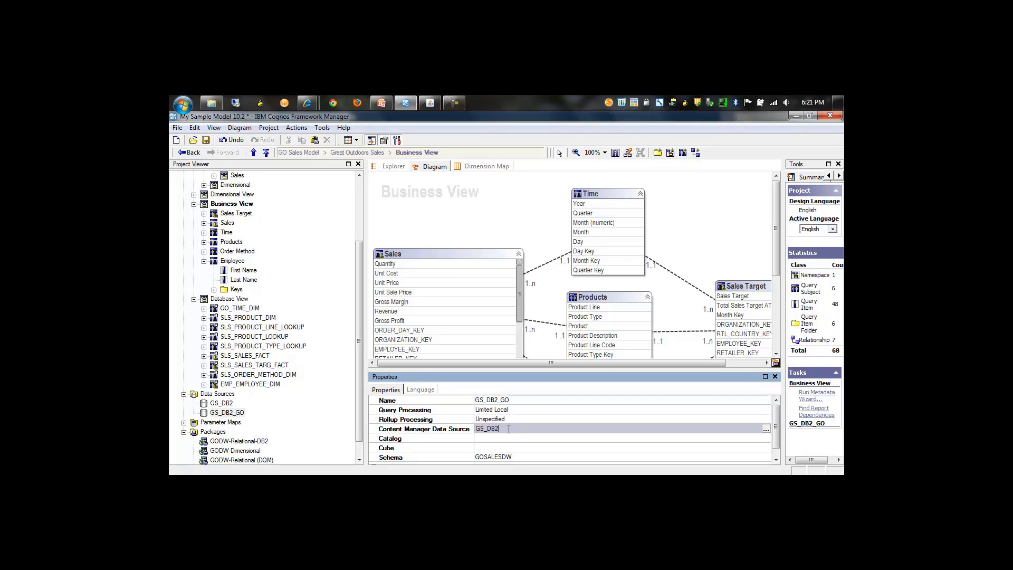
left_click(221, 403)
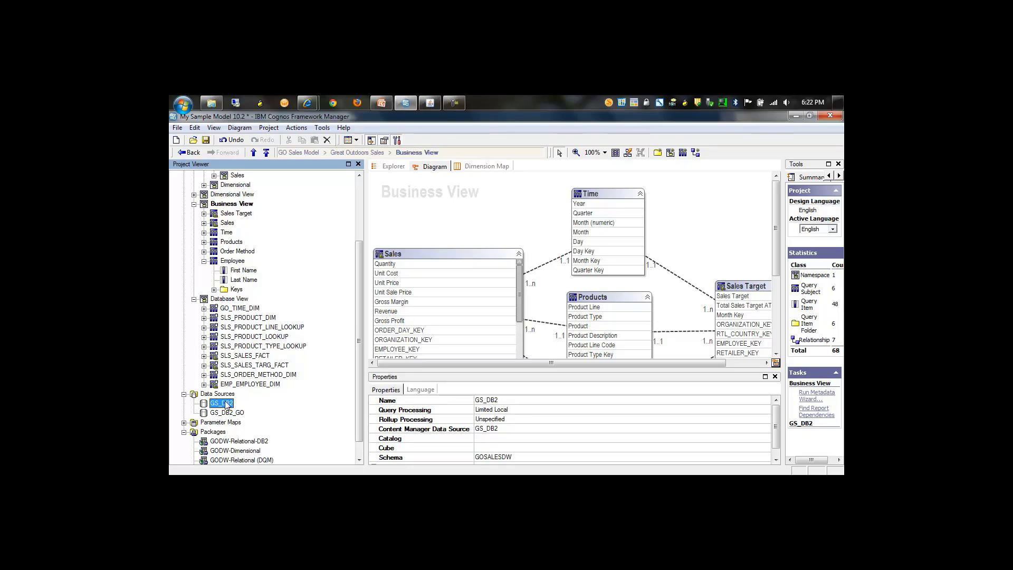
Inspect the Business View's Time query subject definition and check which determinants are specified on it.
left_click(204, 261)
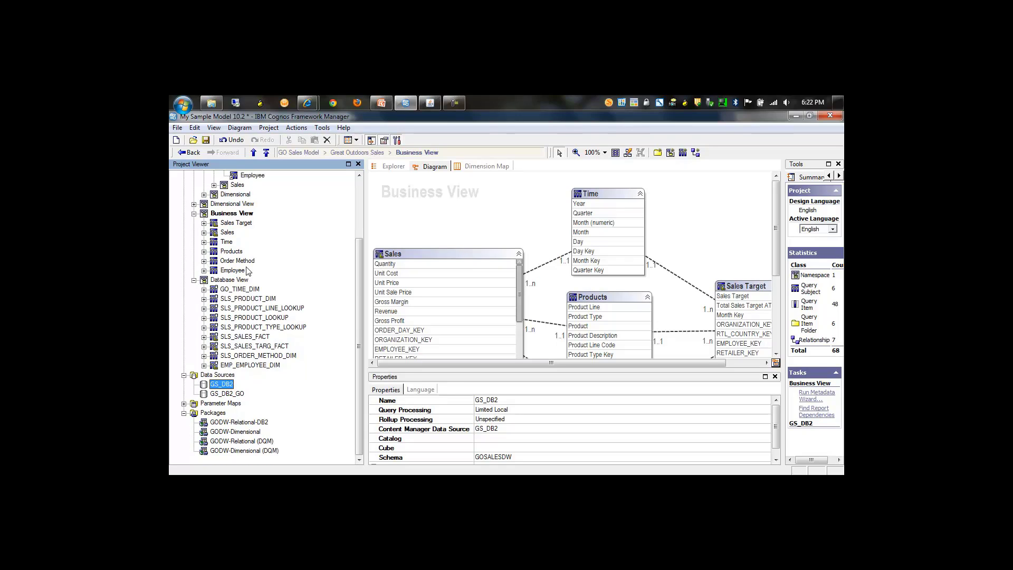
left_click_drag(356, 281, 358, 239)
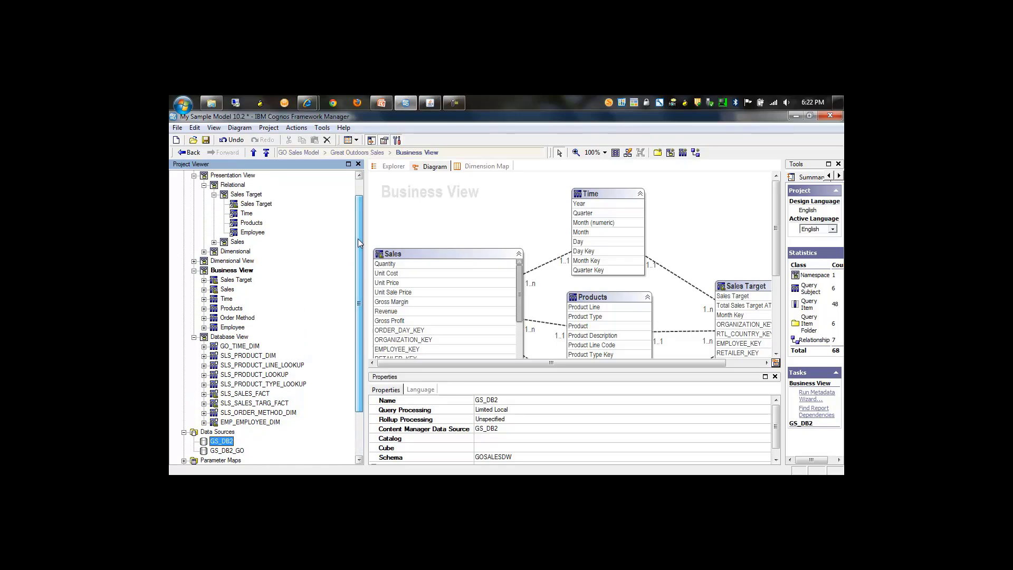
left_click(244, 281)
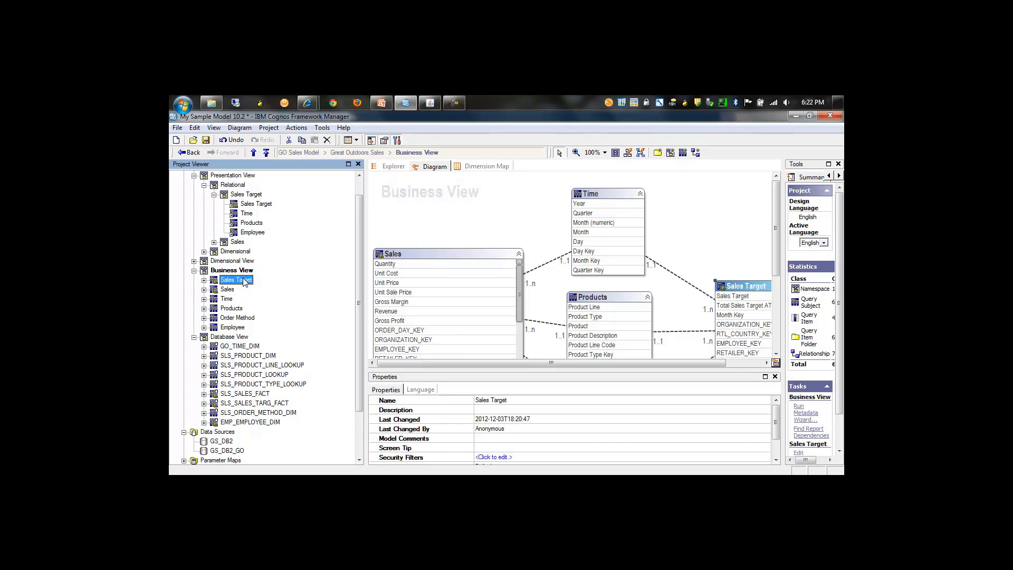
left_click(233, 328)
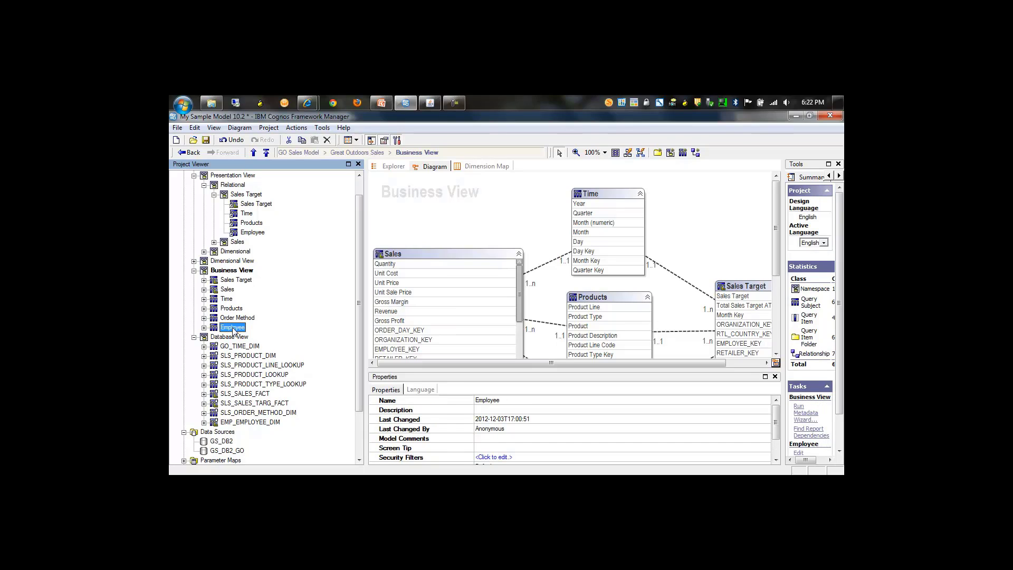
double_click(215, 301)
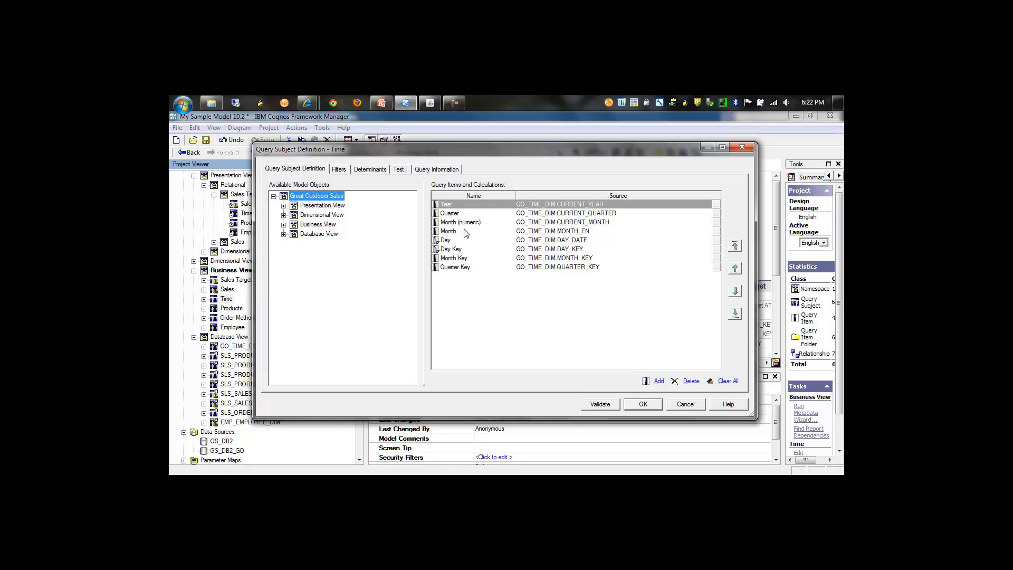
left_click(367, 170)
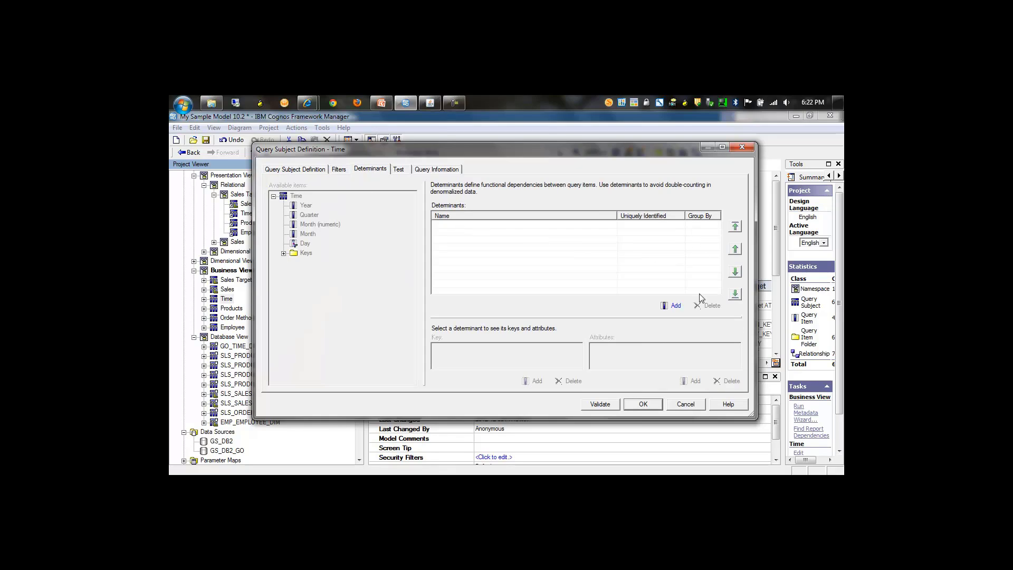
left_click(696, 405)
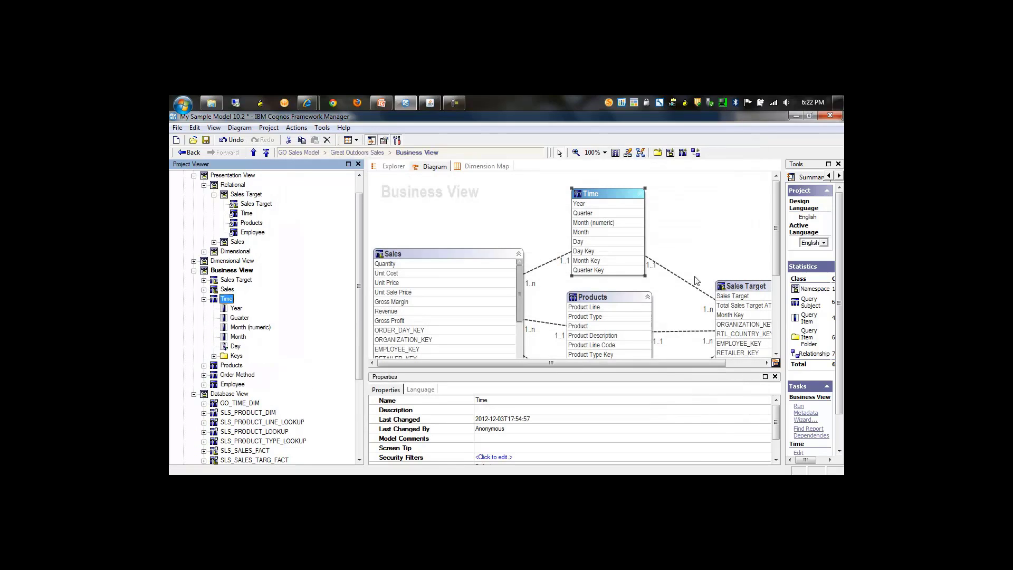
left_click(688, 285)
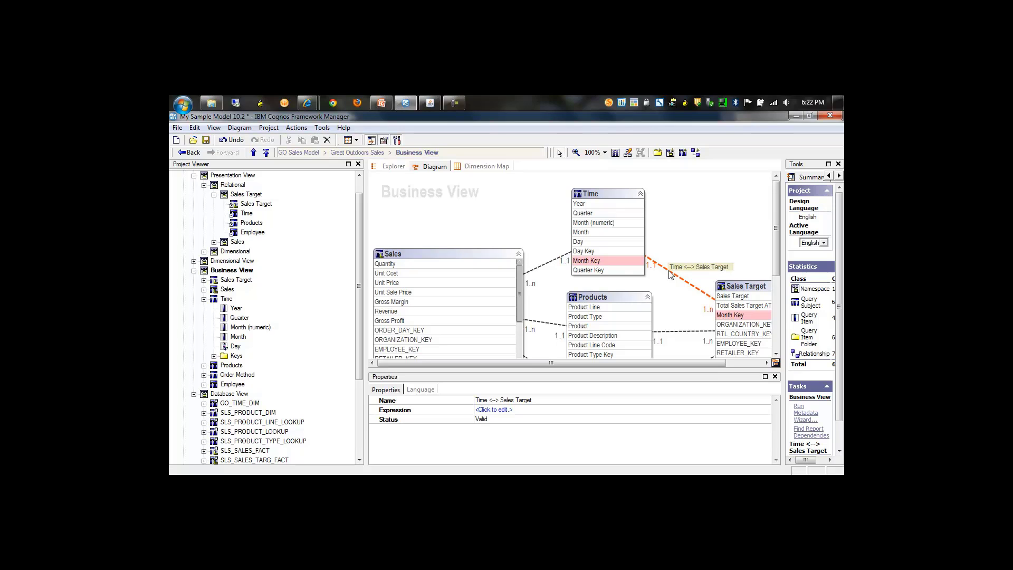
Add a determinant named Day to the Business View's Time query subject and mark it as uniquely identified.
double_click(219, 300)
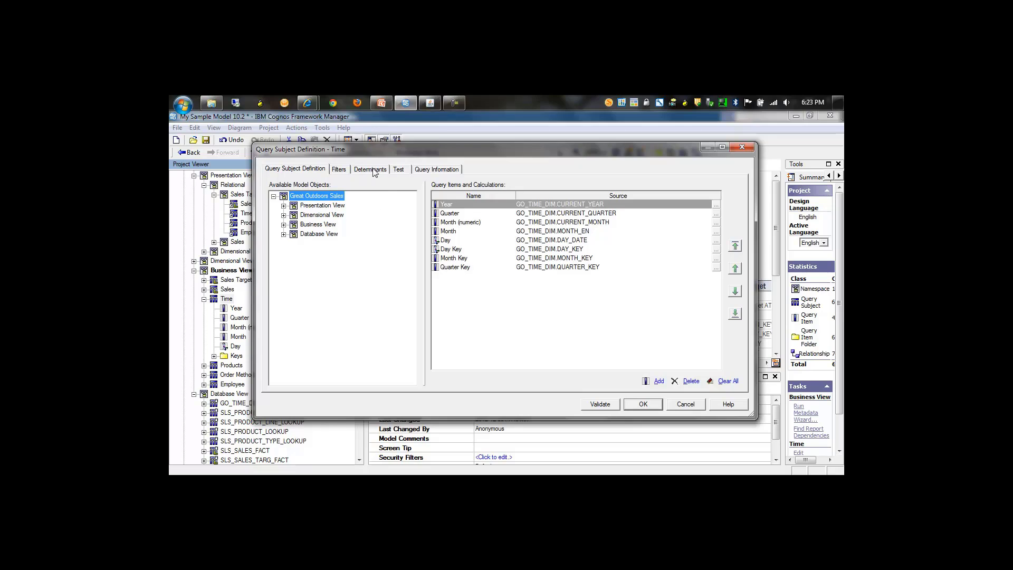
left_click(372, 170)
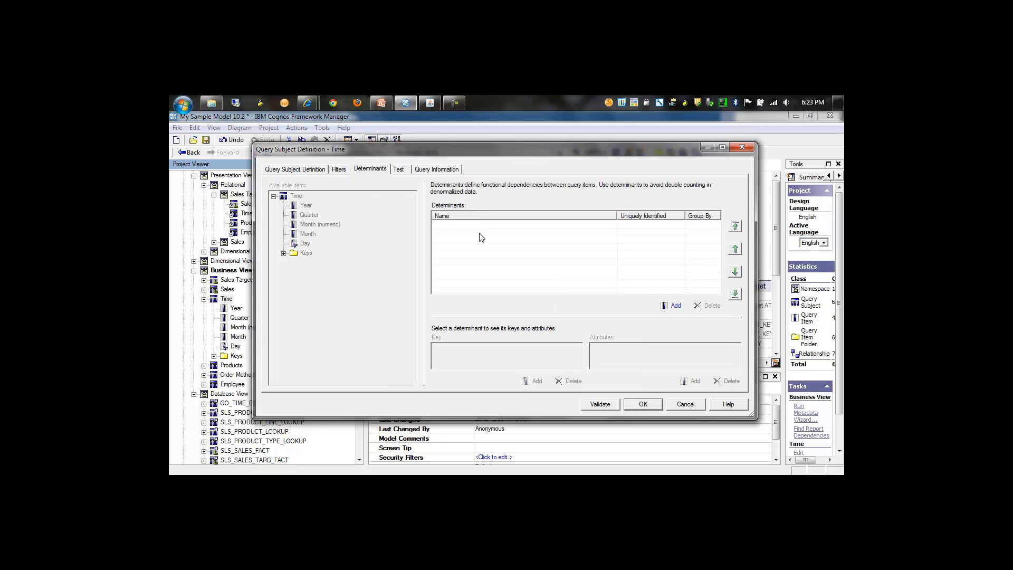
left_click(676, 306)
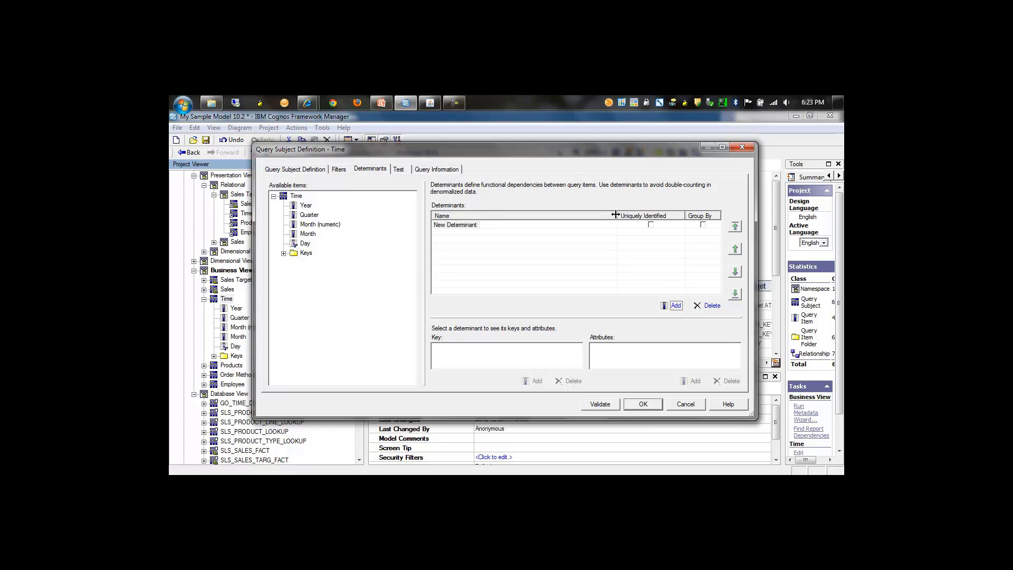
left_click(651, 225)
left_click(479, 226)
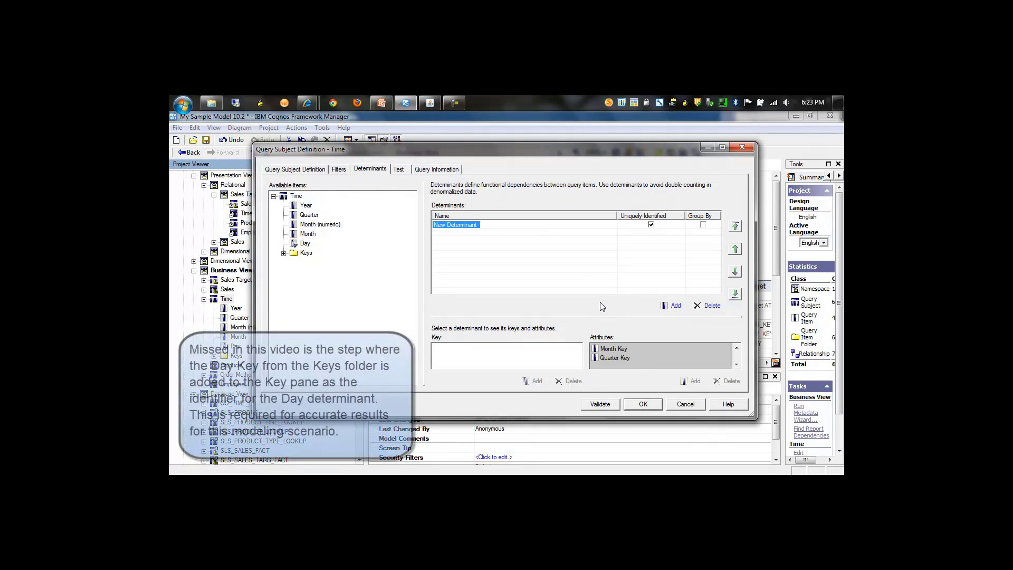
type("Day")
key("Return")
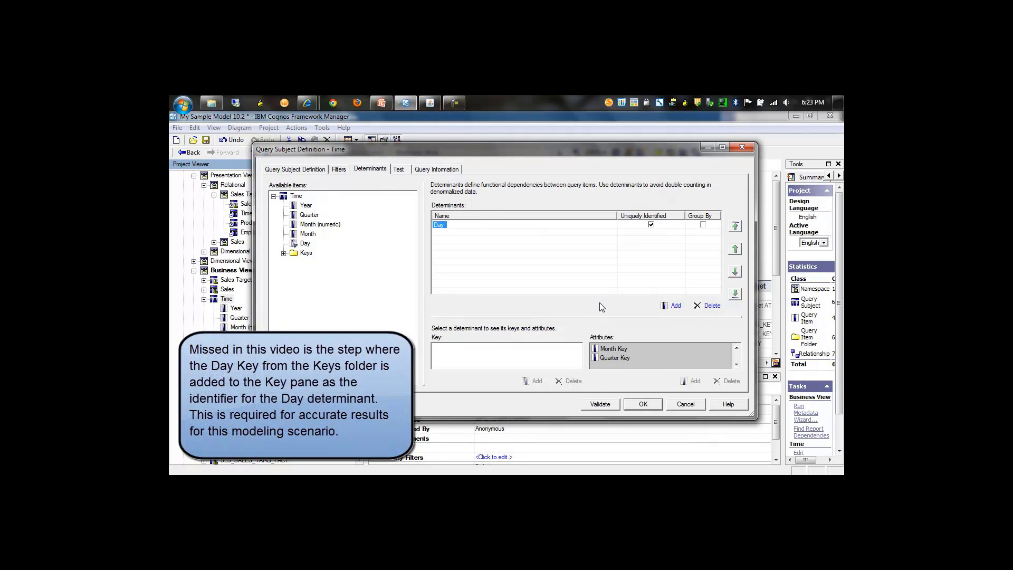
Add three more determinants to the Time query subject and move them all above Day.
left_click(675, 306)
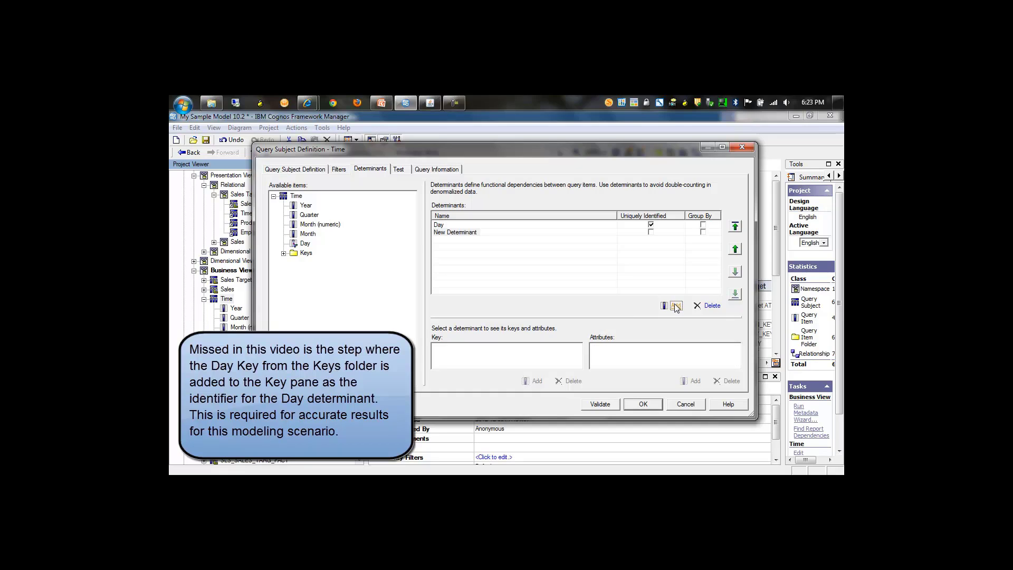
left_click(675, 306)
left_click(675, 306)
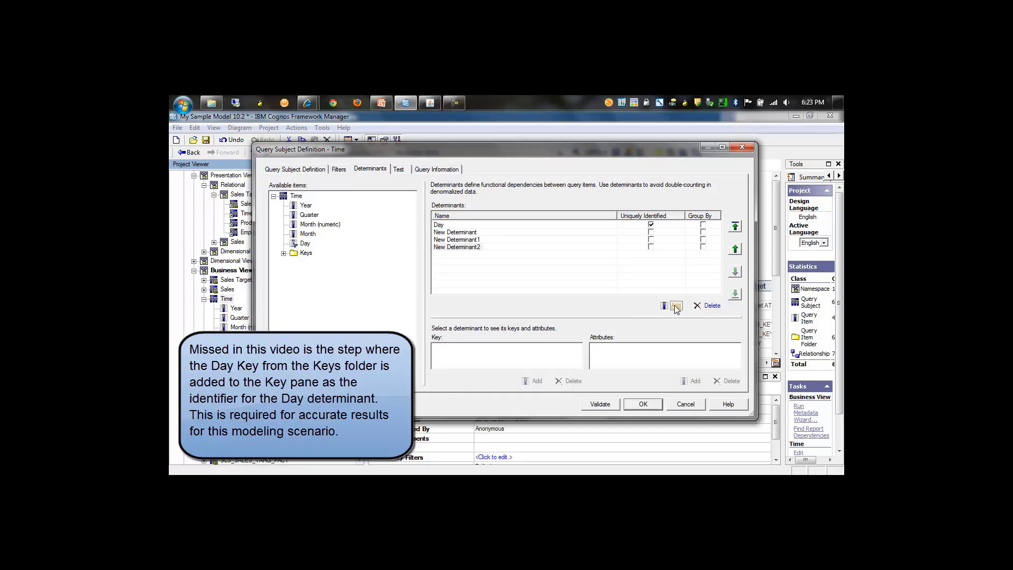
left_click(735, 226)
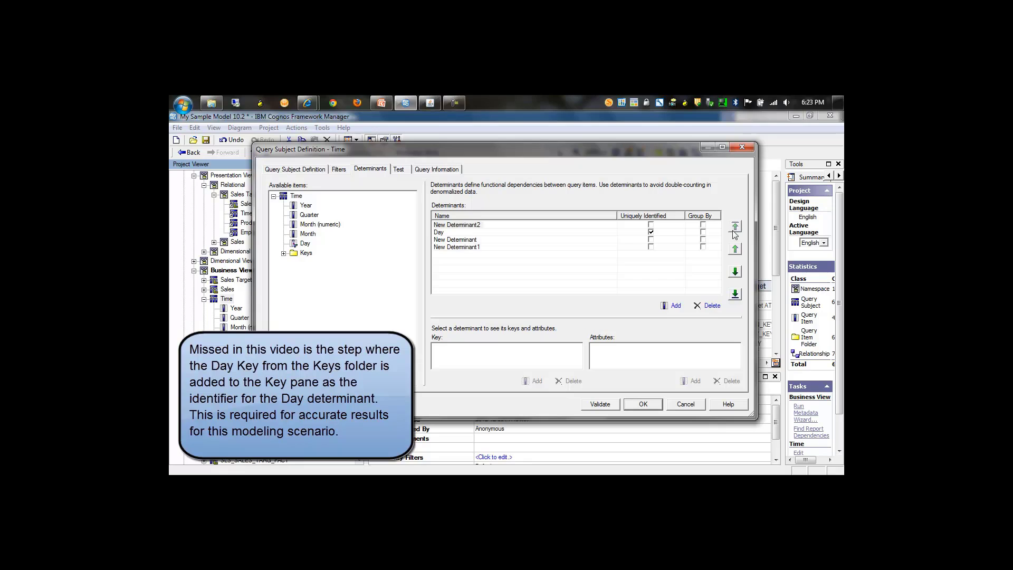
left_click(466, 240)
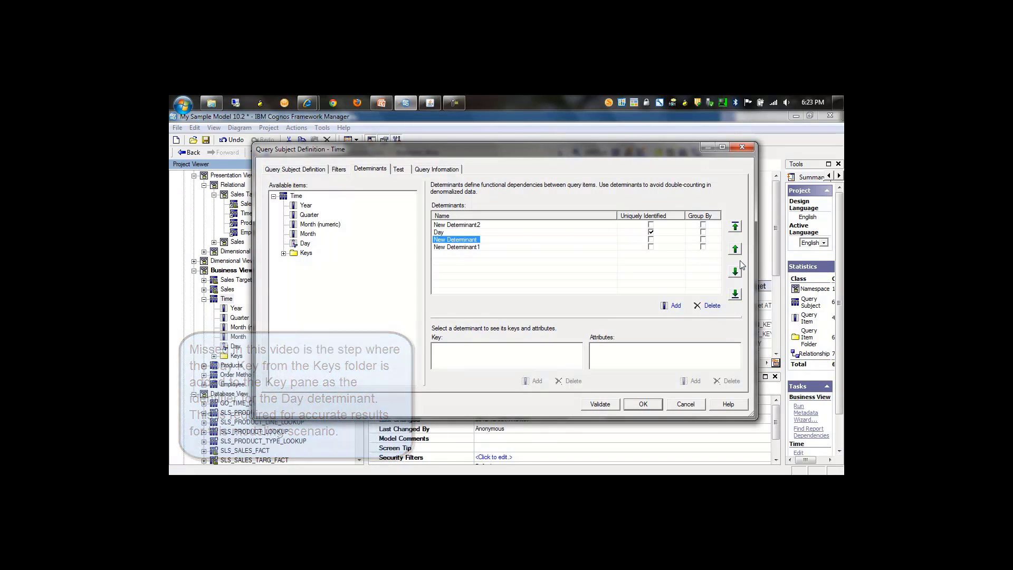
left_click(735, 227)
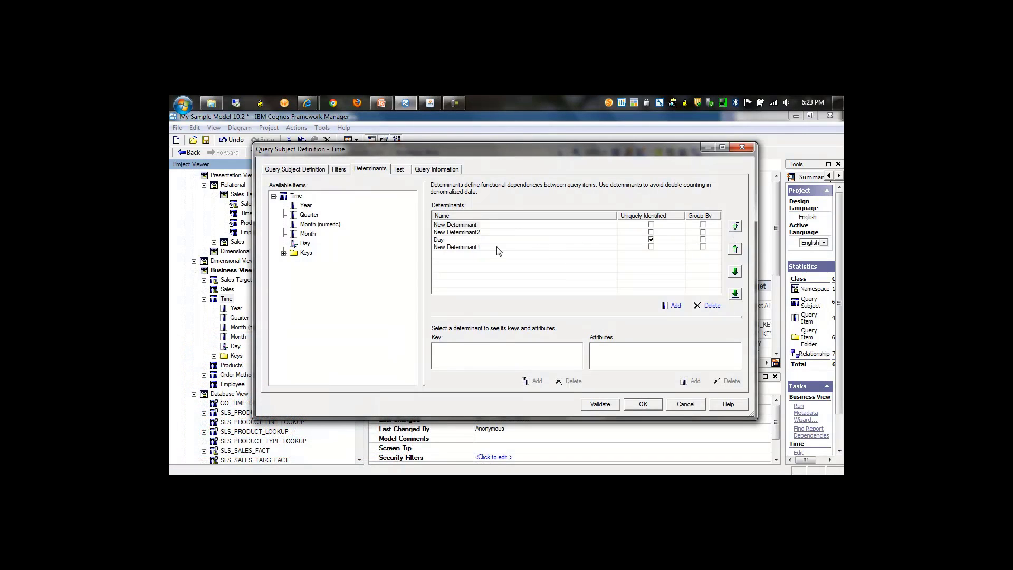
left_click(479, 248)
left_click(735, 227)
Name the determinant directly above Day Month, set it to Group By, with Month Key as key and Month (numeric) and Month as attributes.
left_click(438, 239)
left_click(439, 239)
type("Month")
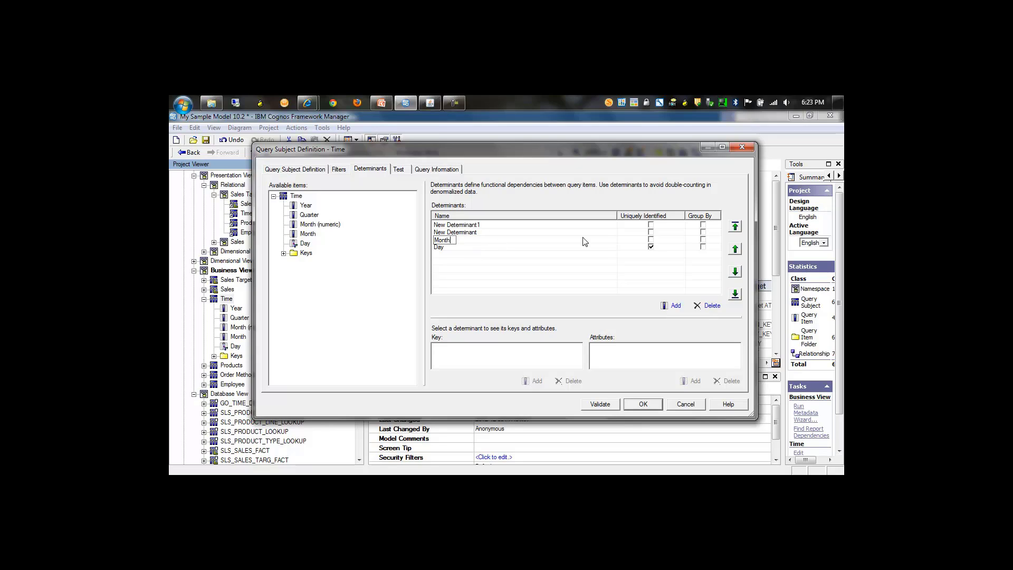
left_click(704, 240)
left_click(283, 255)
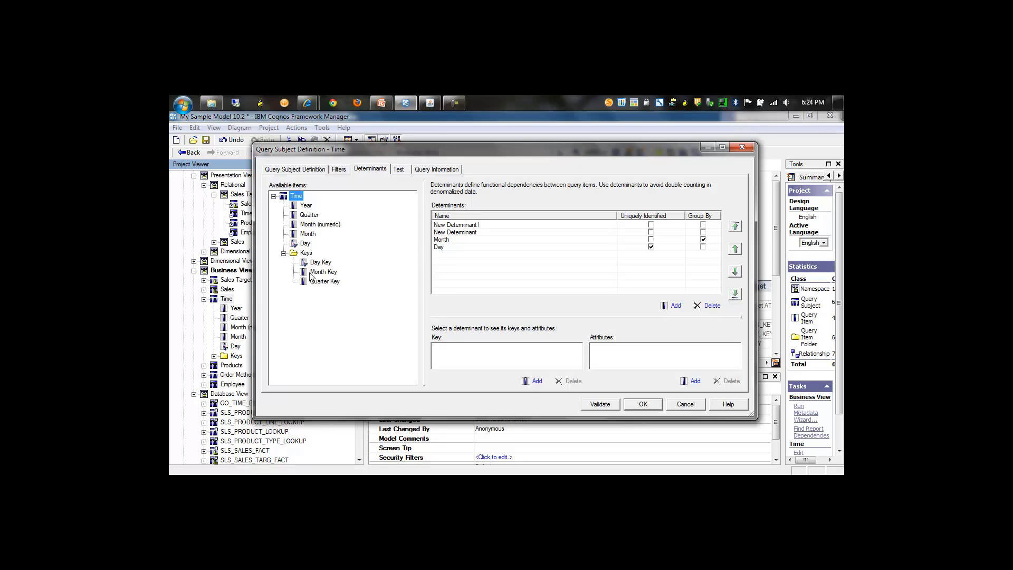
left_click_drag(316, 272, 449, 364)
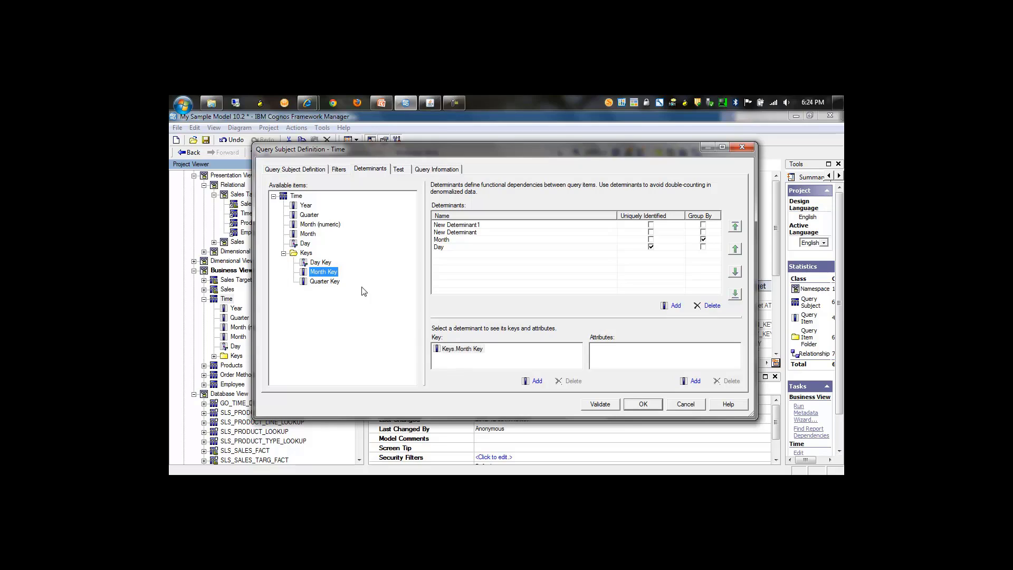
left_click(319, 224)
left_click(308, 234, "ctrl")
left_click_drag(311, 229, 631, 366)
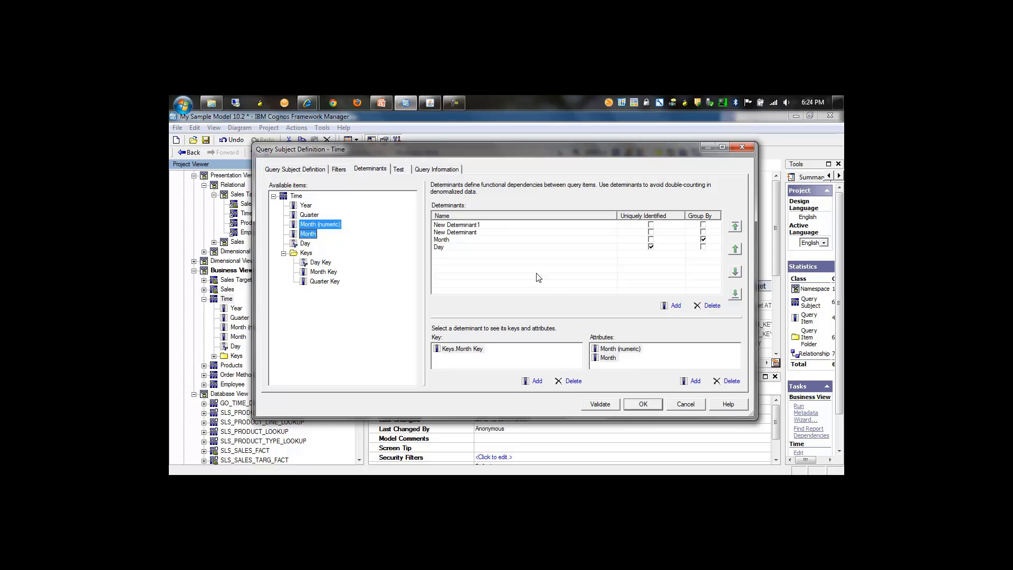
Name the determinant above Month Quarter, set it to Group By, with Quarter Key as its key and Quarter as its attribute.
left_click(460, 233)
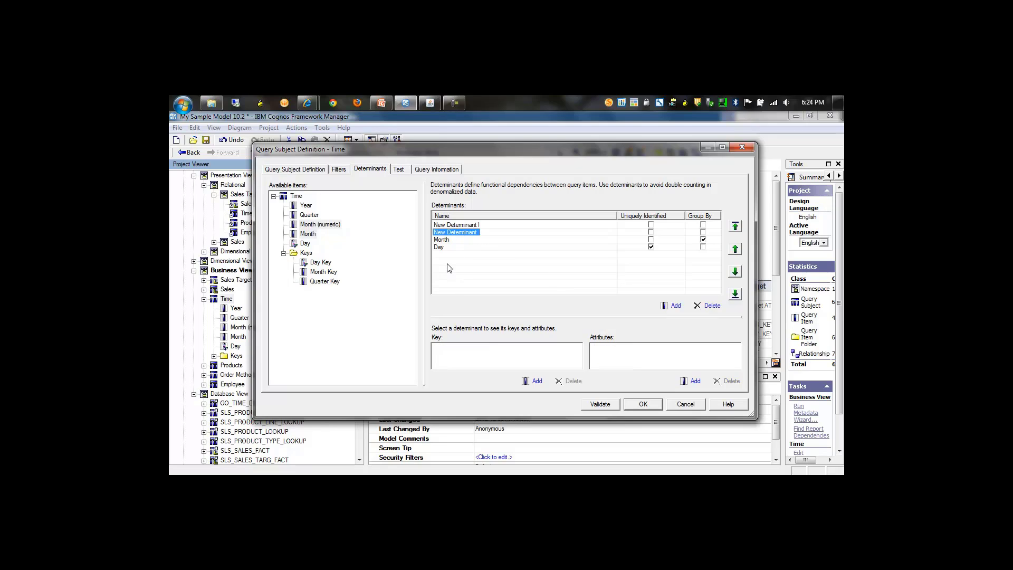
key("F2")
type("Quarter")
left_click(703, 232)
left_click(310, 214)
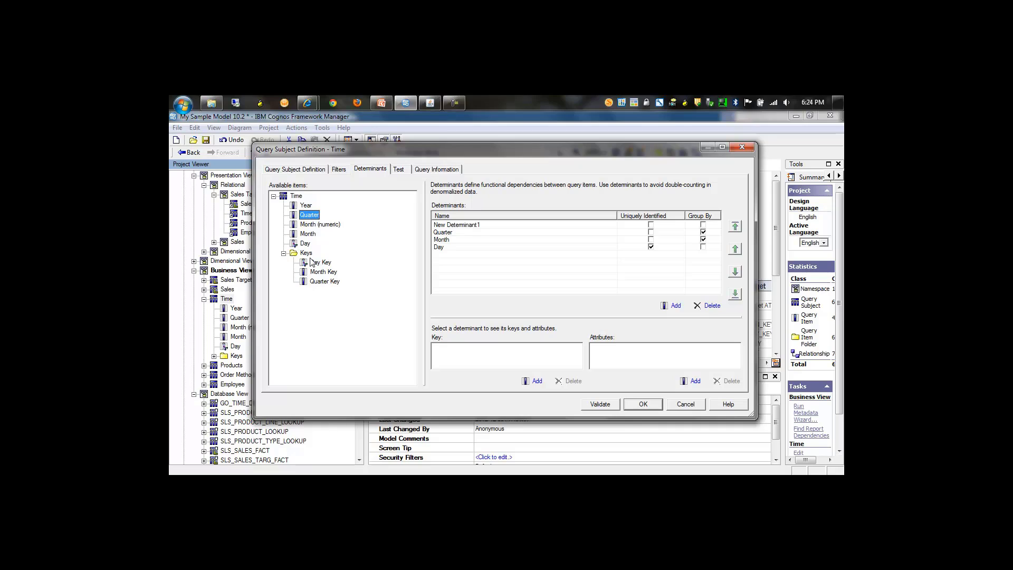
left_click_drag(323, 282, 469, 356)
left_click_drag(309, 214, 639, 363)
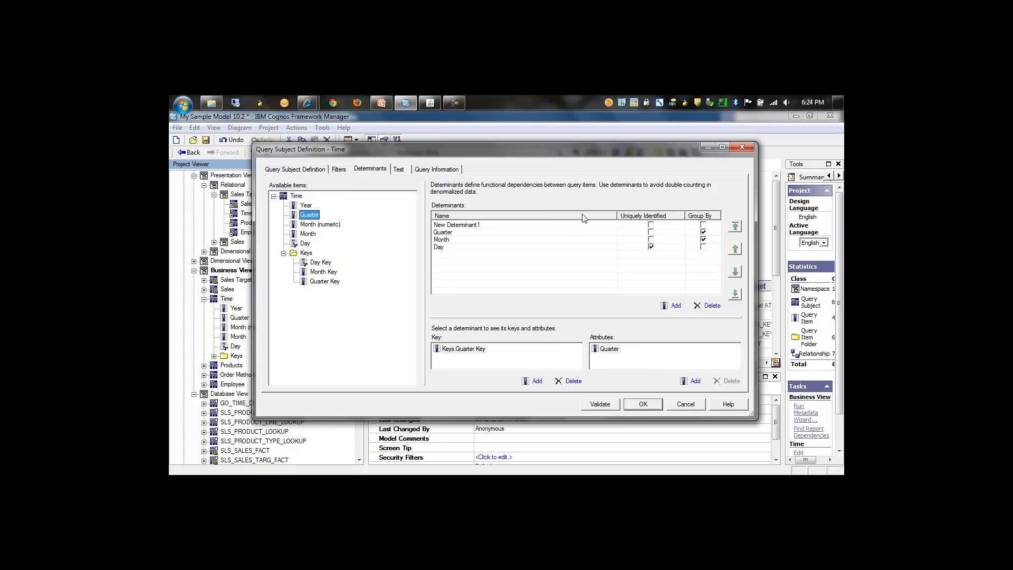
Name the first determinant Year, set it to Group By with Year as its key, and accept the Time query subject definition.
left_click(473, 226)
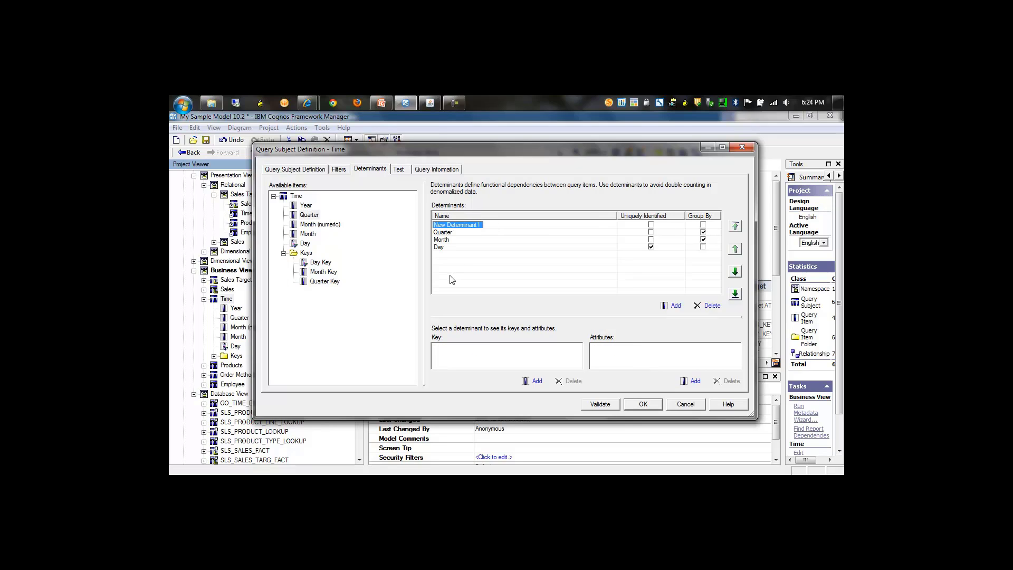
key("F2")
type("Year")
left_click(703, 225)
left_click_drag(306, 206, 461, 358)
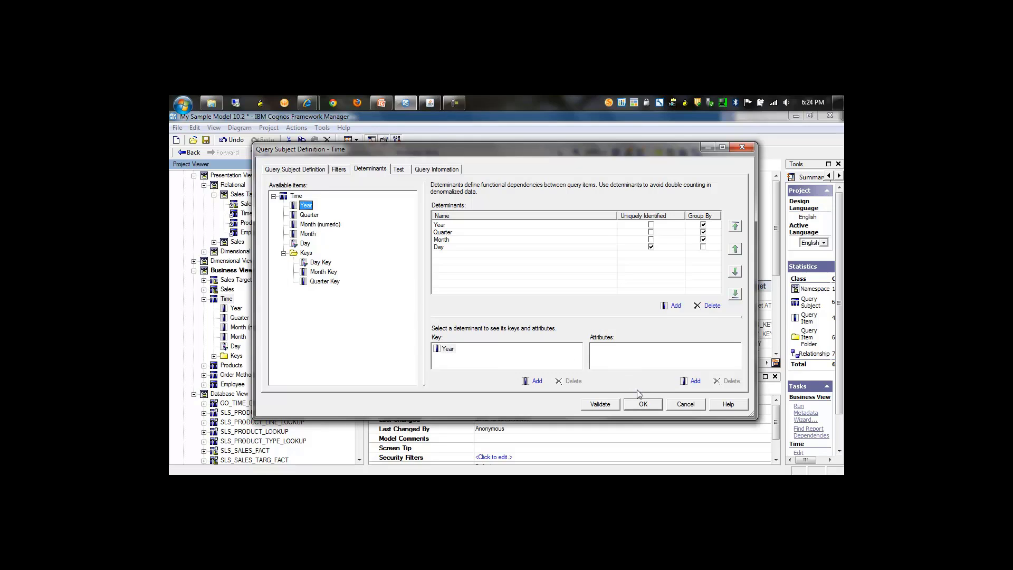
left_click(643, 404)
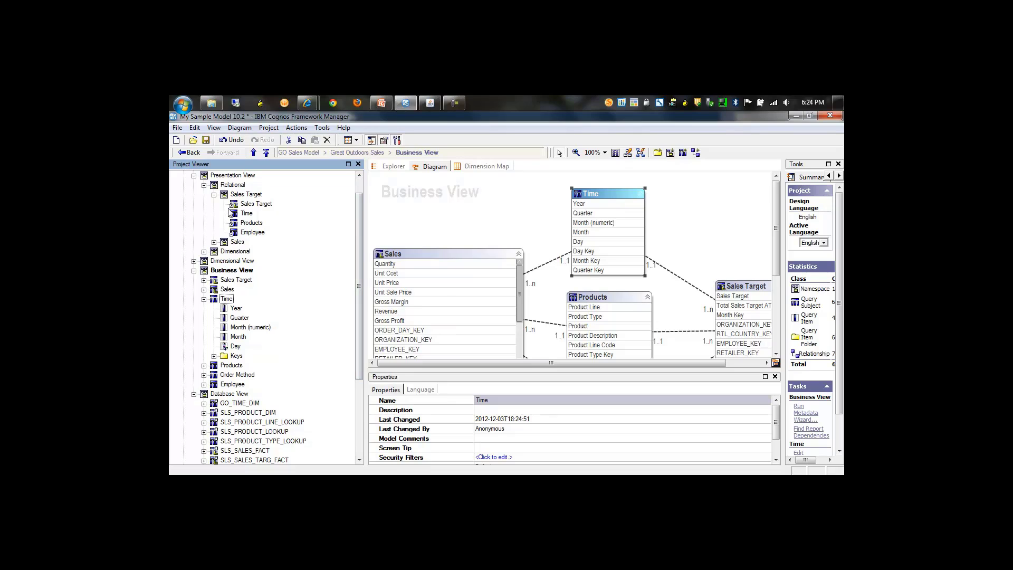
Publish the GODW-Relational-DB2 package to Public Folders in the IBM Cognos 10 Content Store, verifying it before publishing.
left_click(204, 299)
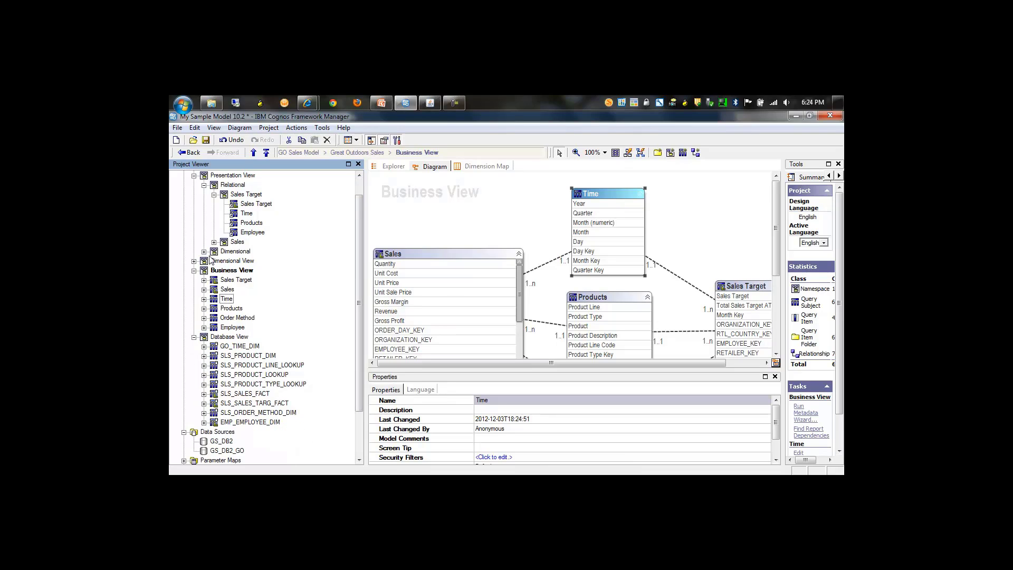
left_click(214, 194)
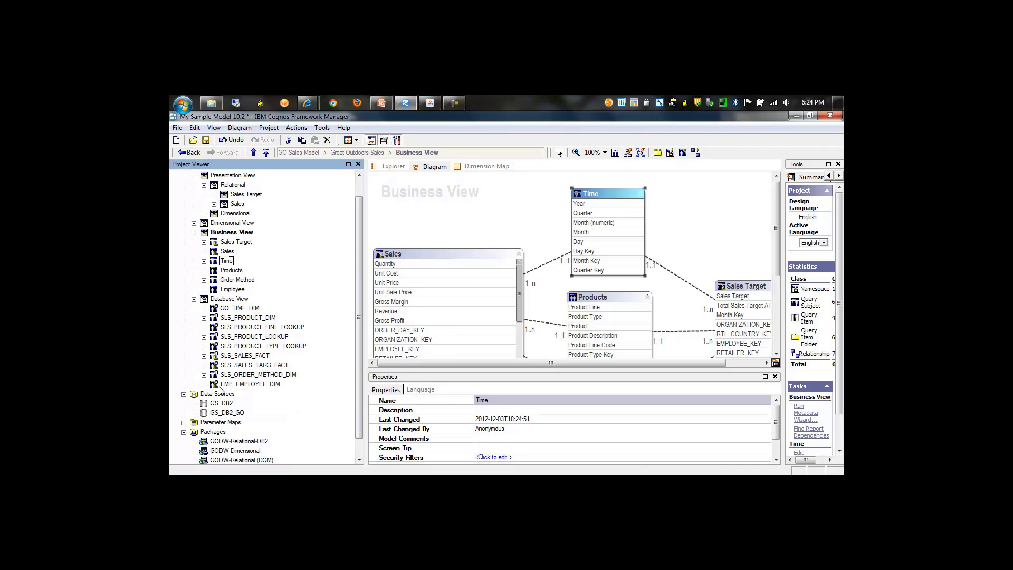
left_click(236, 443)
right_click(236, 443)
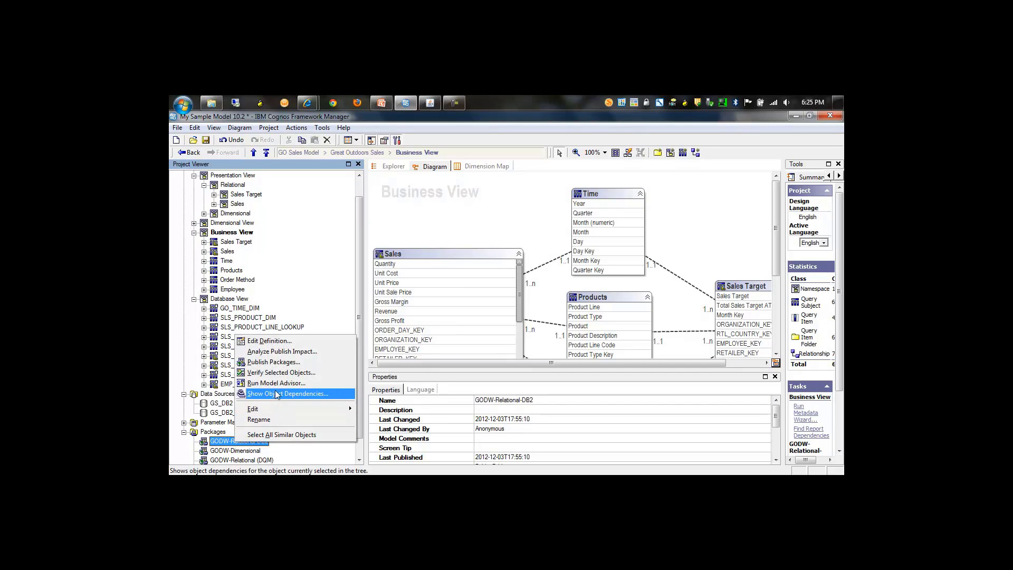
left_click(279, 366)
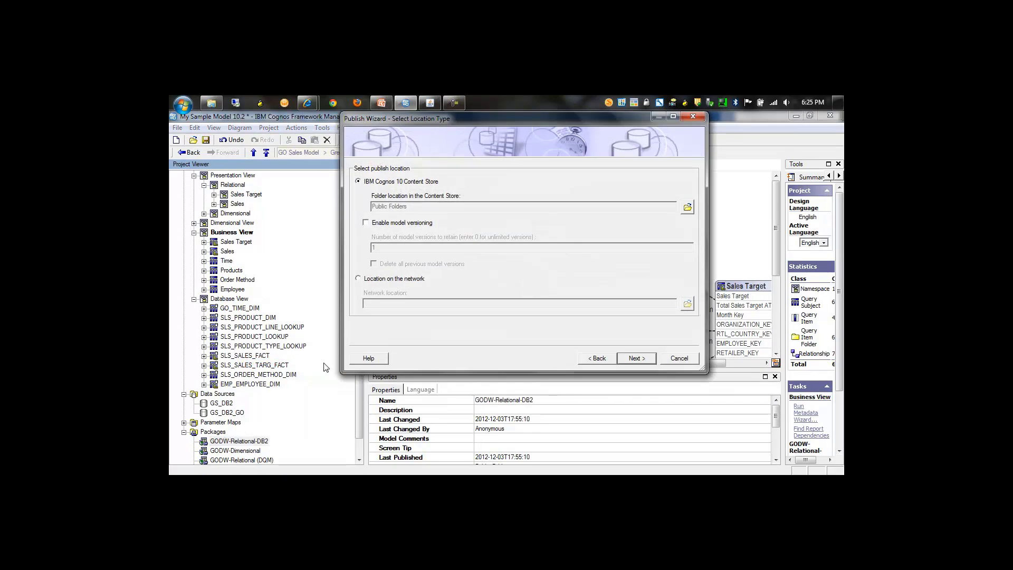
left_click(628, 359)
left_click(628, 359)
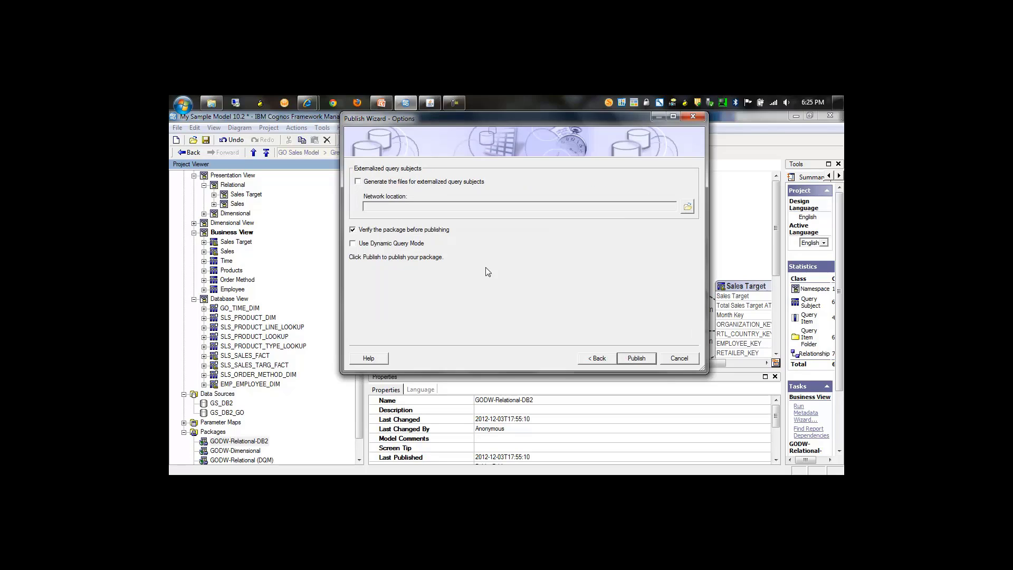
left_click(648, 360)
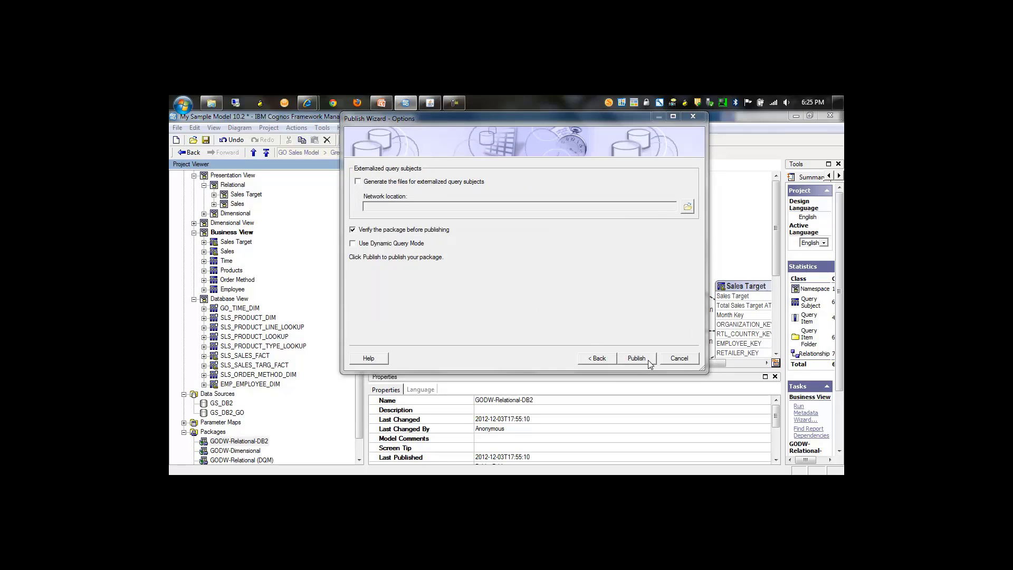
left_click(637, 292)
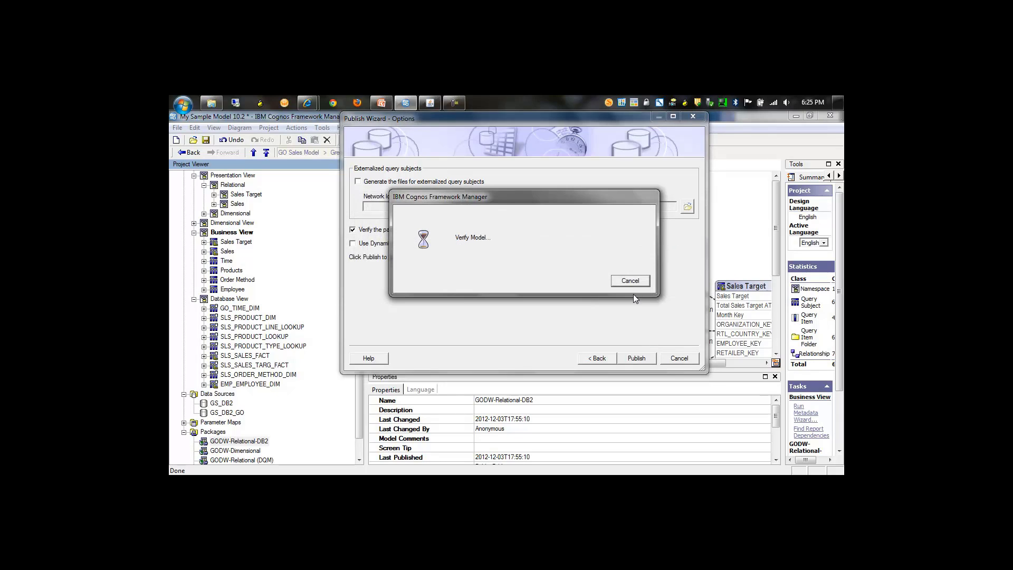
left_click(637, 359)
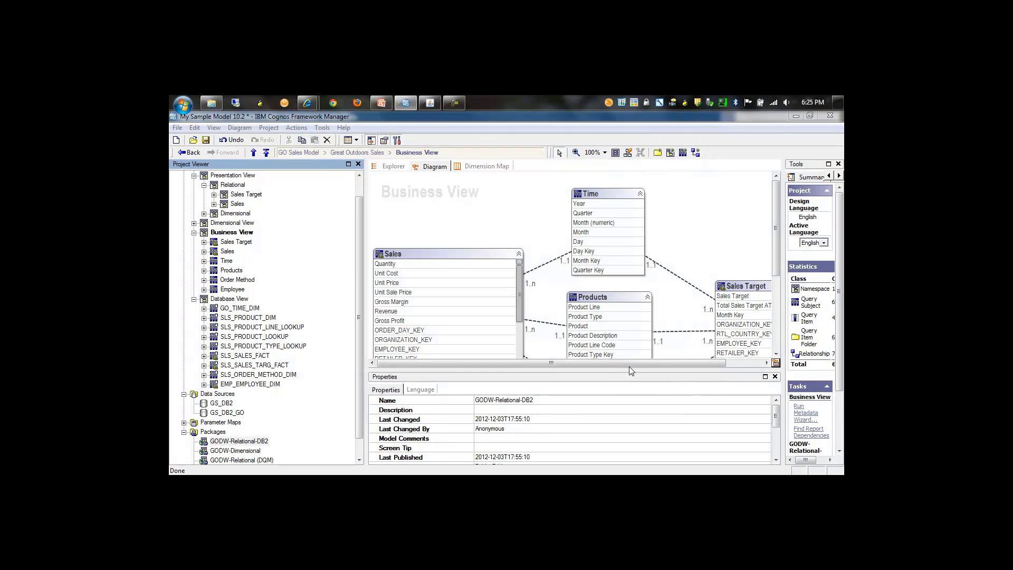
left_click(579, 427)
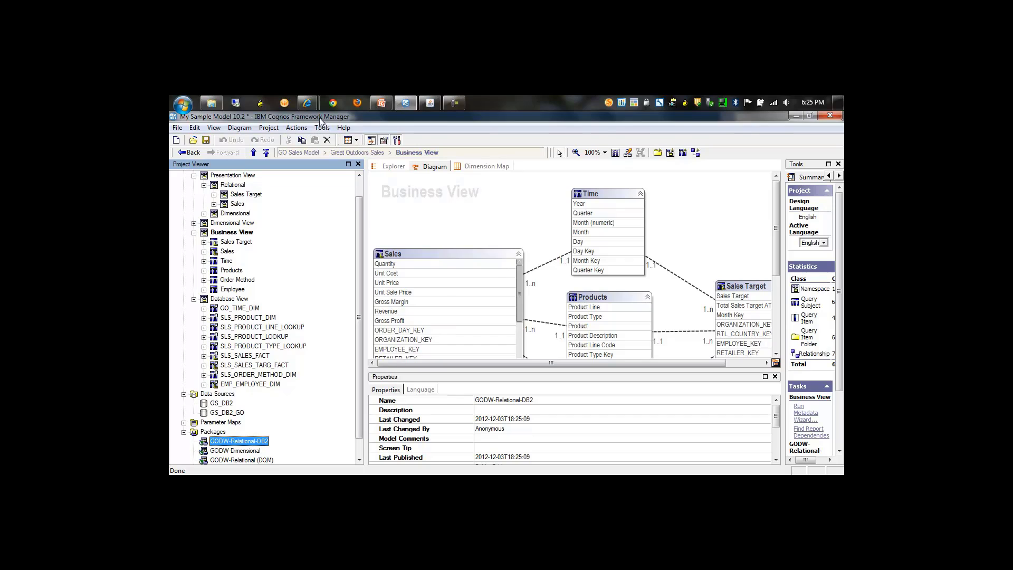
Switch to Report Studio and reload the report's package by selecting GODW-Relational-DB2 from Public Folders.
mouse_move(311, 106)
left_click(369, 179)
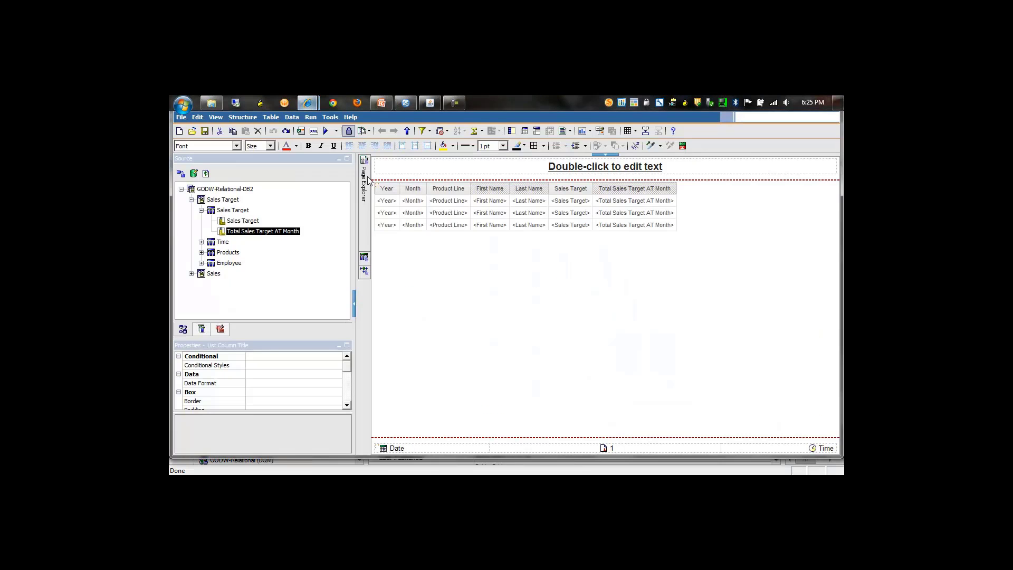
right_click(324, 211)
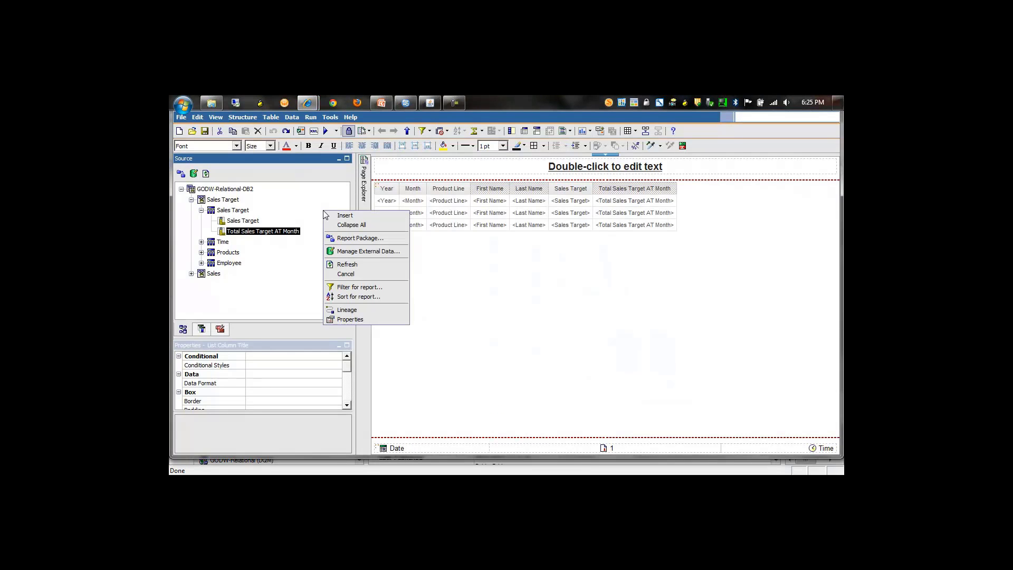
left_click(344, 237)
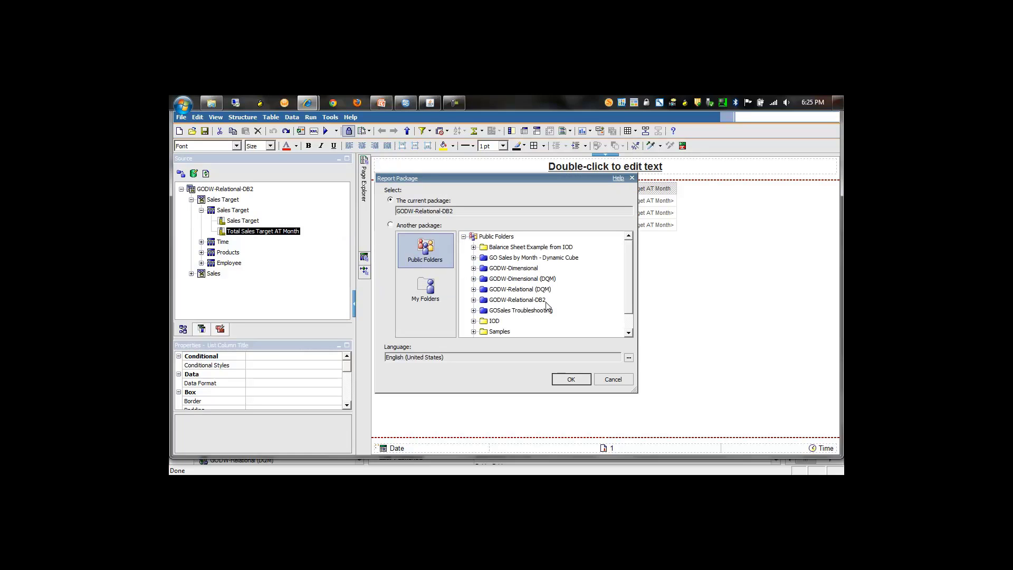
left_click(538, 300)
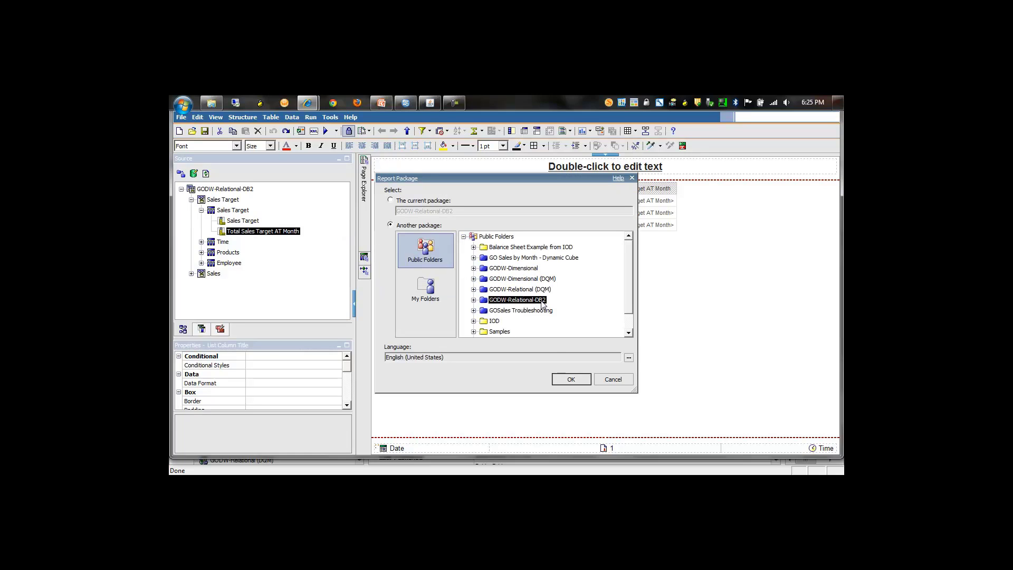
left_click(570, 380)
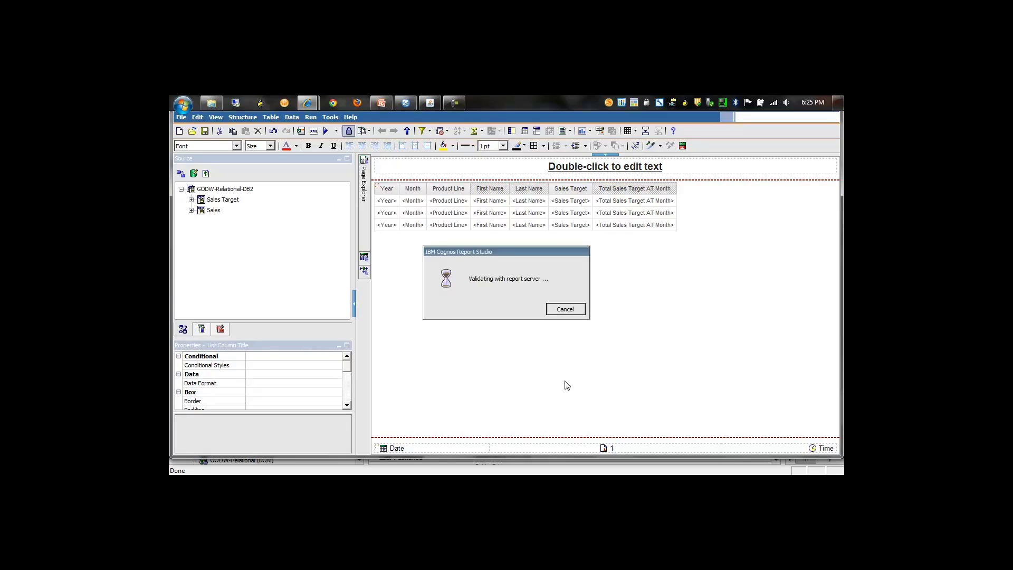
left_click(522, 300)
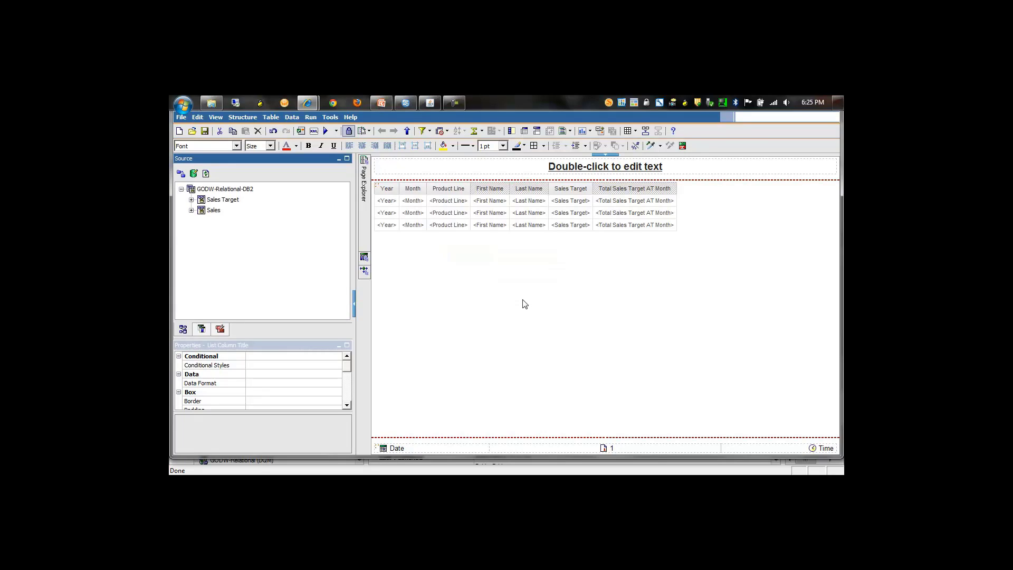
Run the sales target report to check its output, and examine the native SQL generated for its query through to the end.
left_click(326, 129)
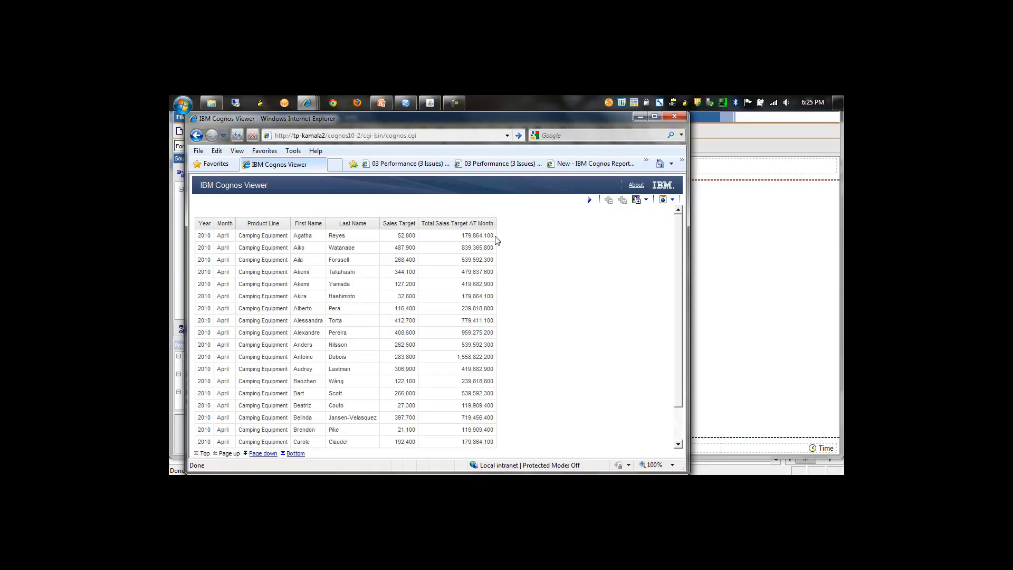
left_click(676, 117)
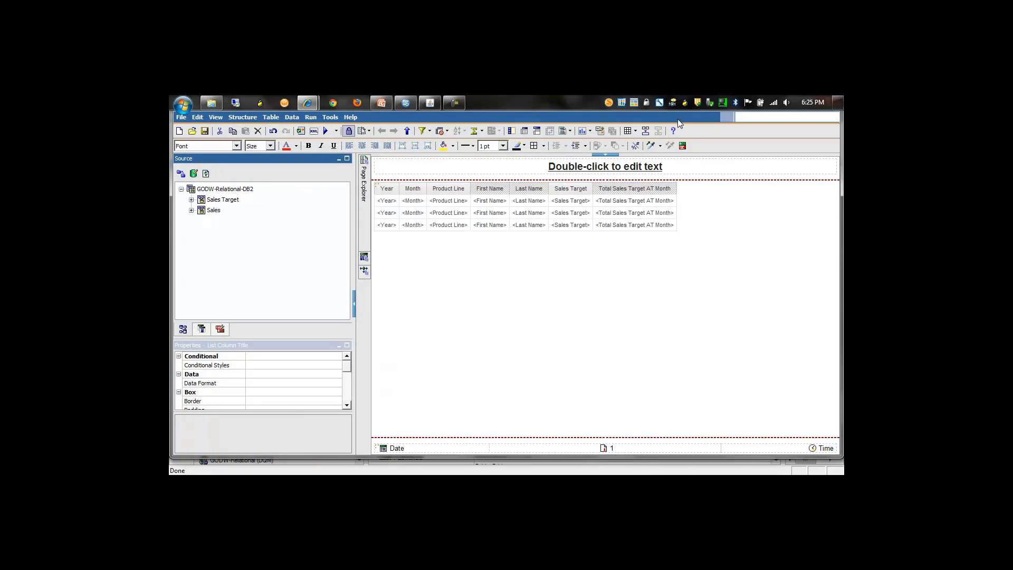
left_click(330, 117)
left_click(354, 160)
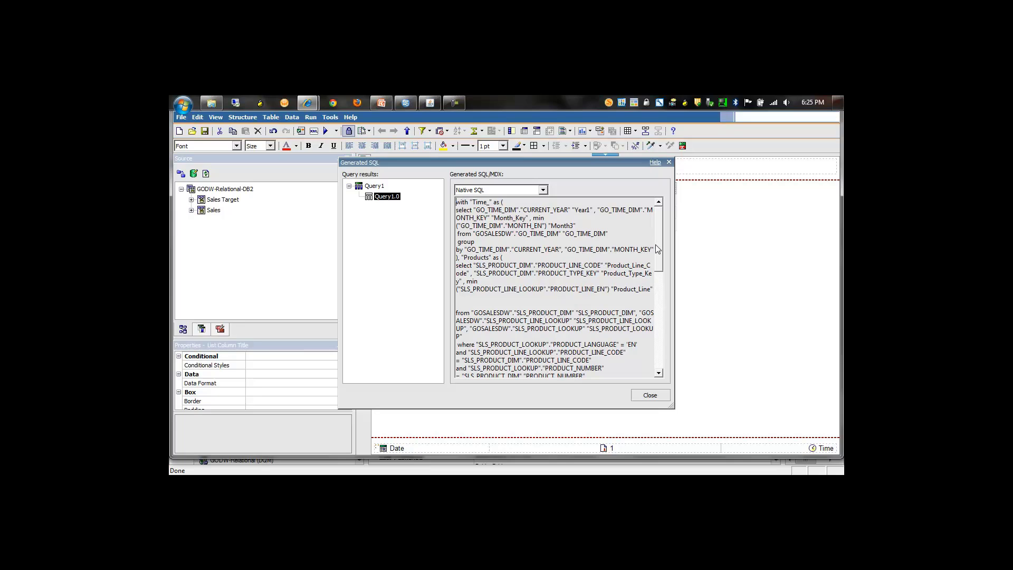
left_click_drag(659, 249, 667, 351)
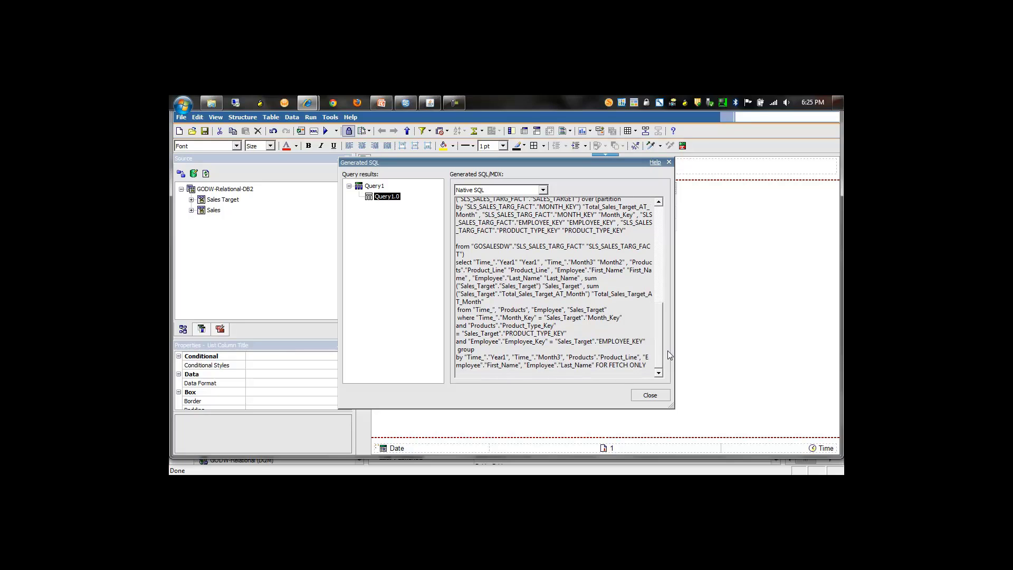
left_click(650, 395)
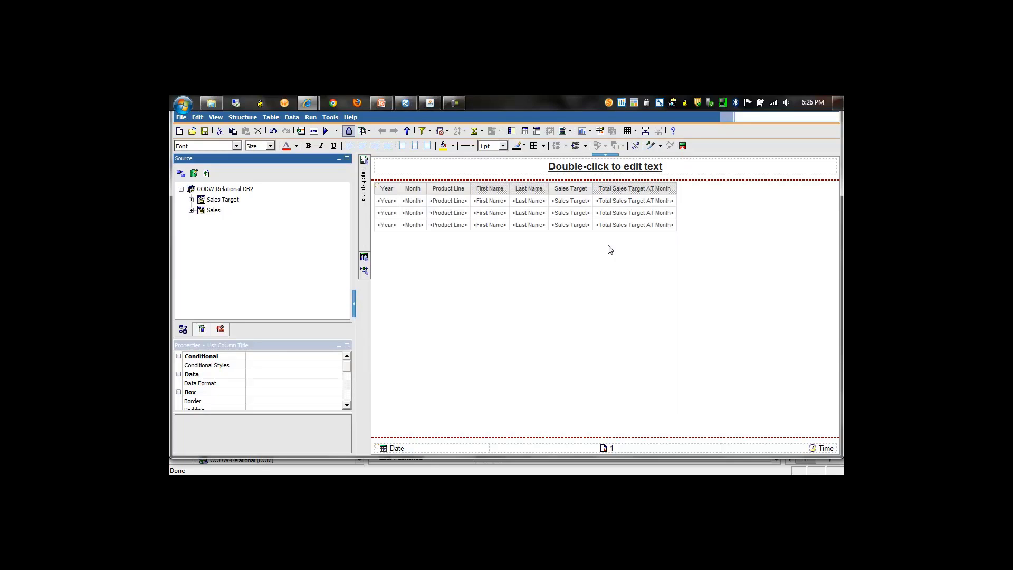